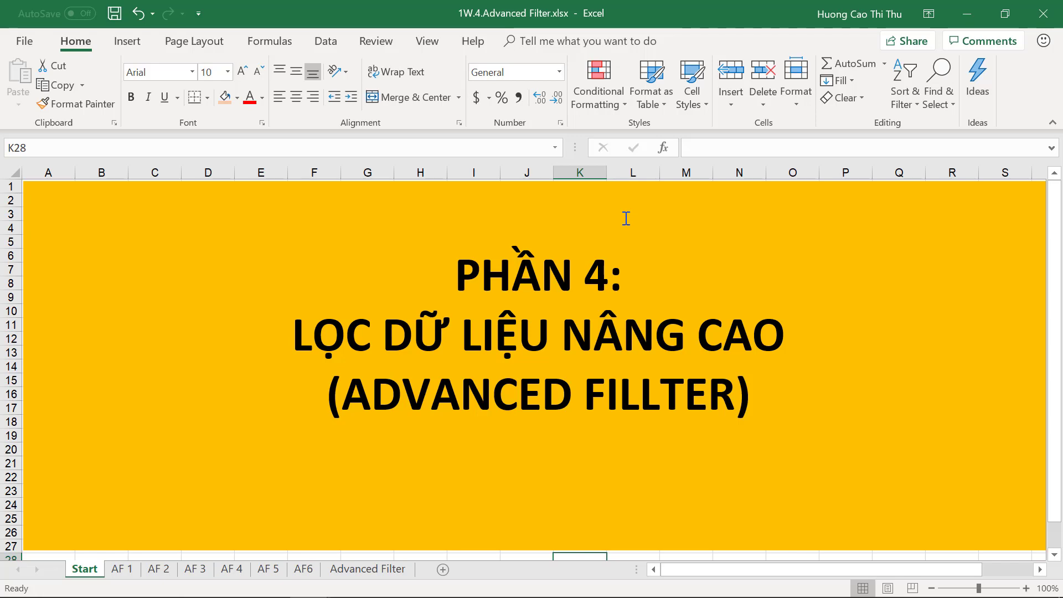
- Switch from the Start sheet to the AF 1 sheet with the sales table
key("ctrl+Page_Down")
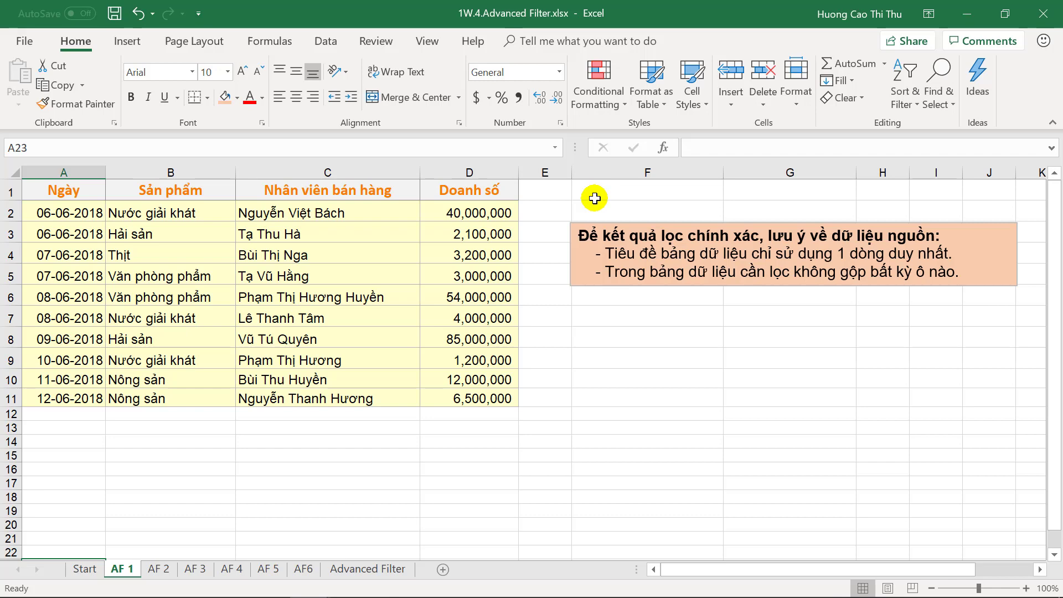
- Move past AF 2 to the AF 3 sheet explaining criteria tables
key("ctrl+Page_Down")
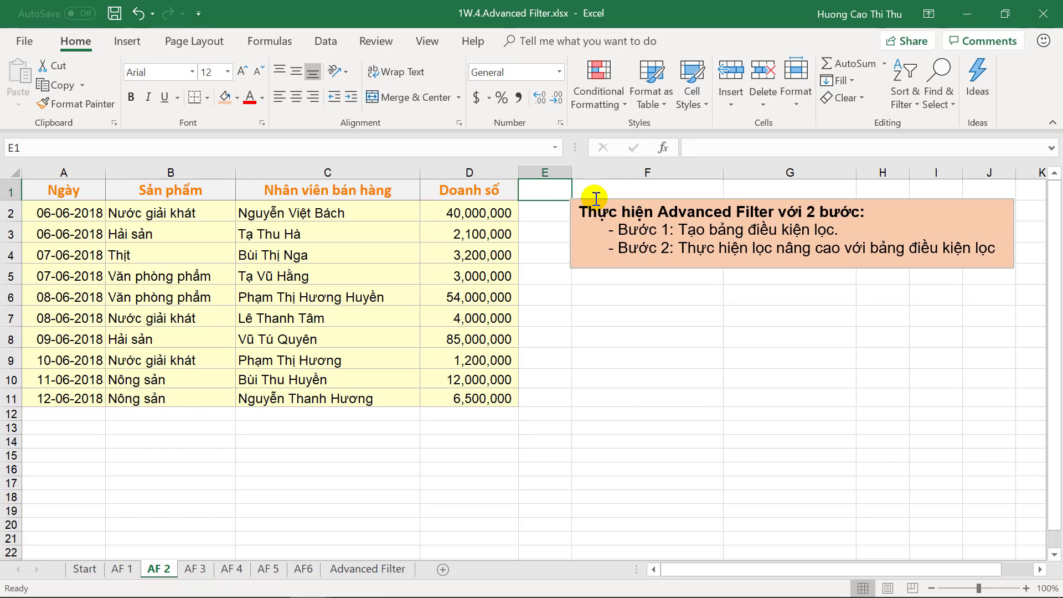
key("ctrl+Page_Down")
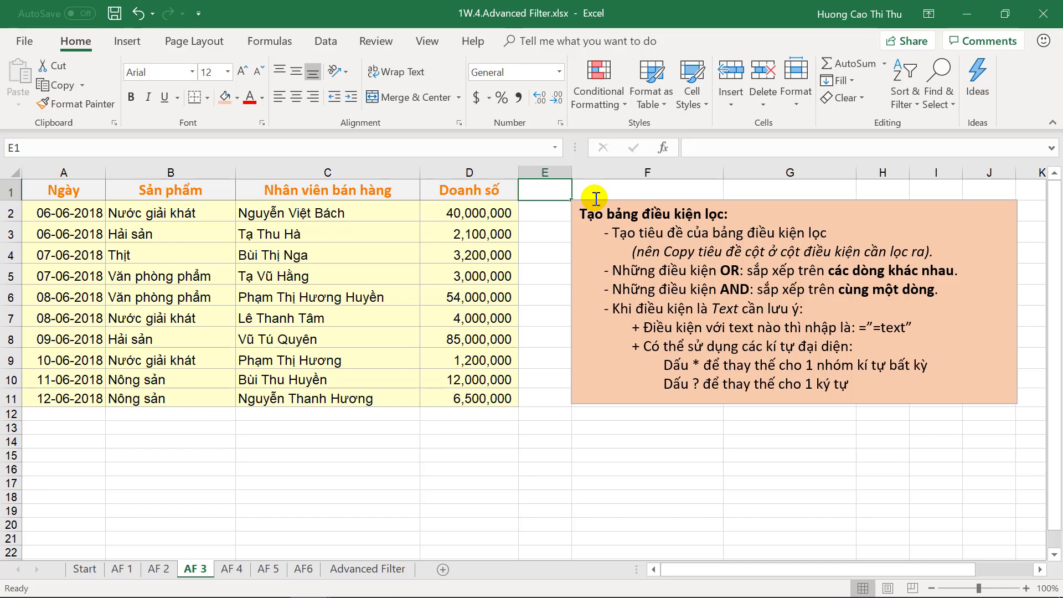
- Switch to the AF 4 sheet, which asks to filter rows for two salespeople
key("ctrl+Page_Down")
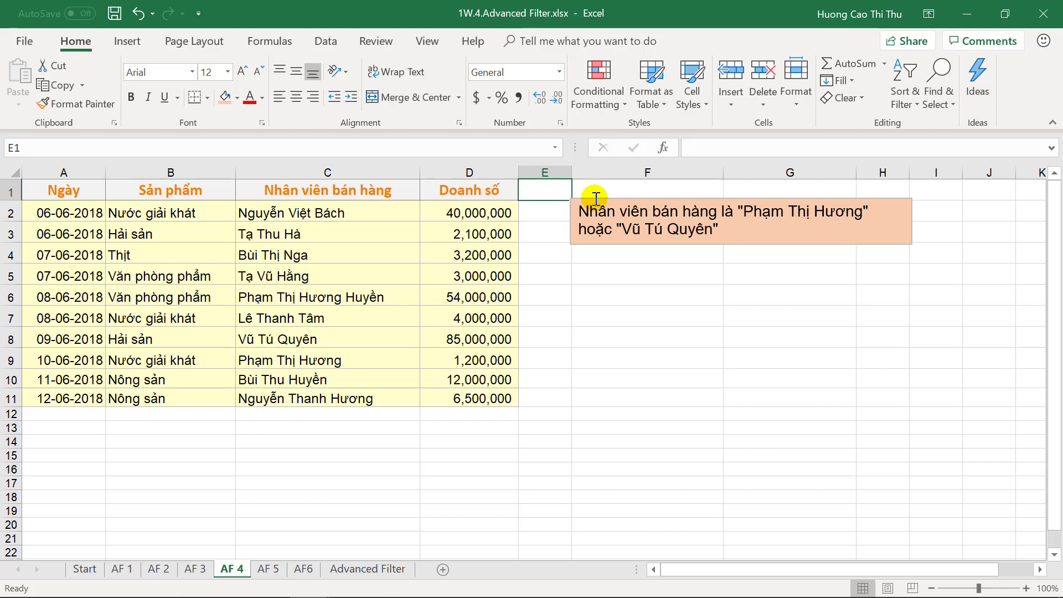
- Copy the Nhân viên bán hàng header from C1 into F5
left_click(356, 191)
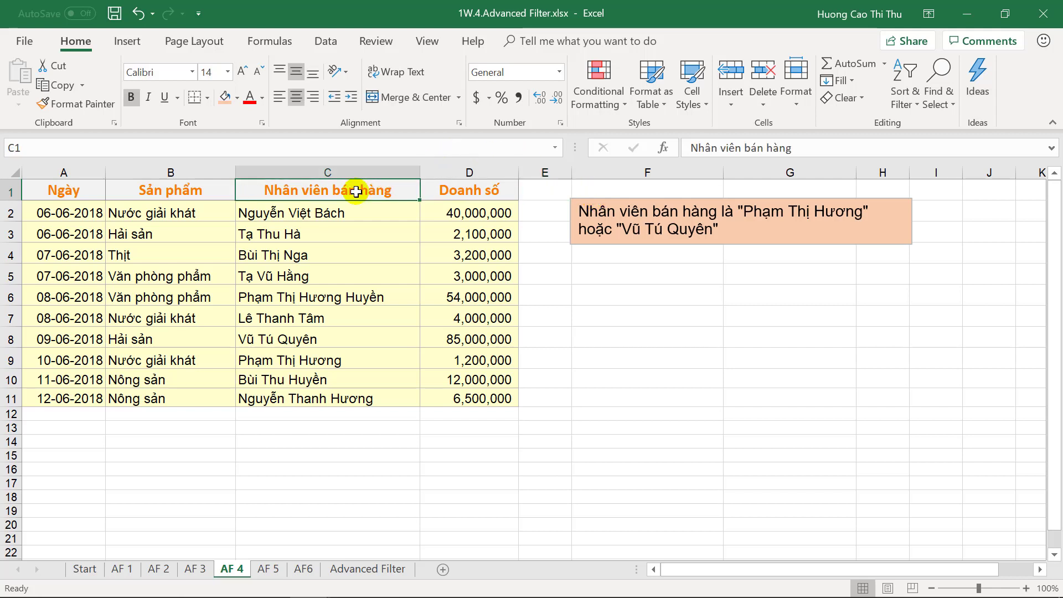
key("ctrl+c")
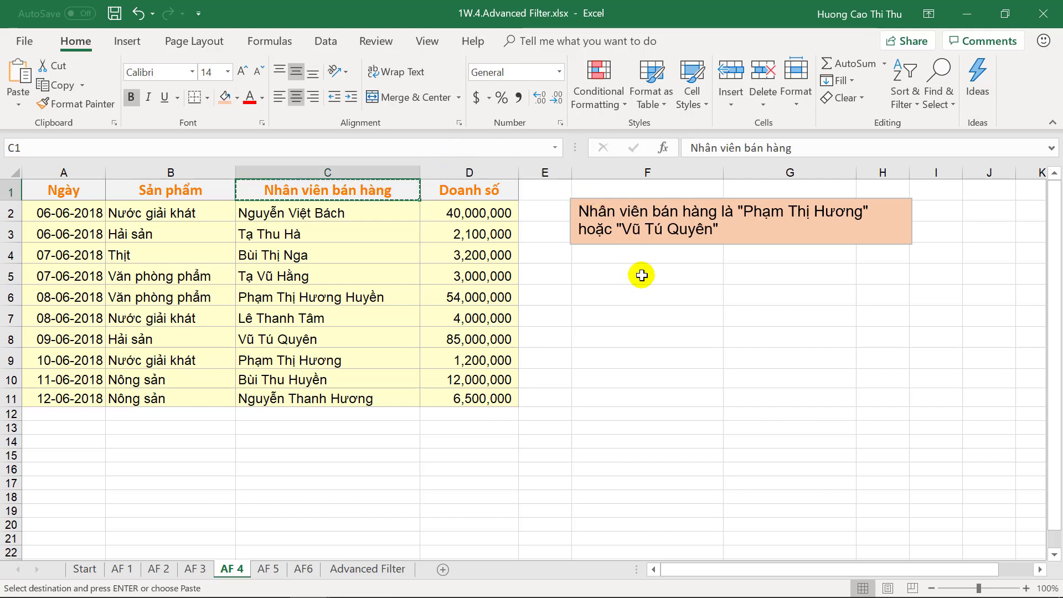
left_click(640, 276)
key("ctrl+v")
- Enter exact-match ="=name" criteria for the two target salespeople in F6 and F7
left_click(662, 291)
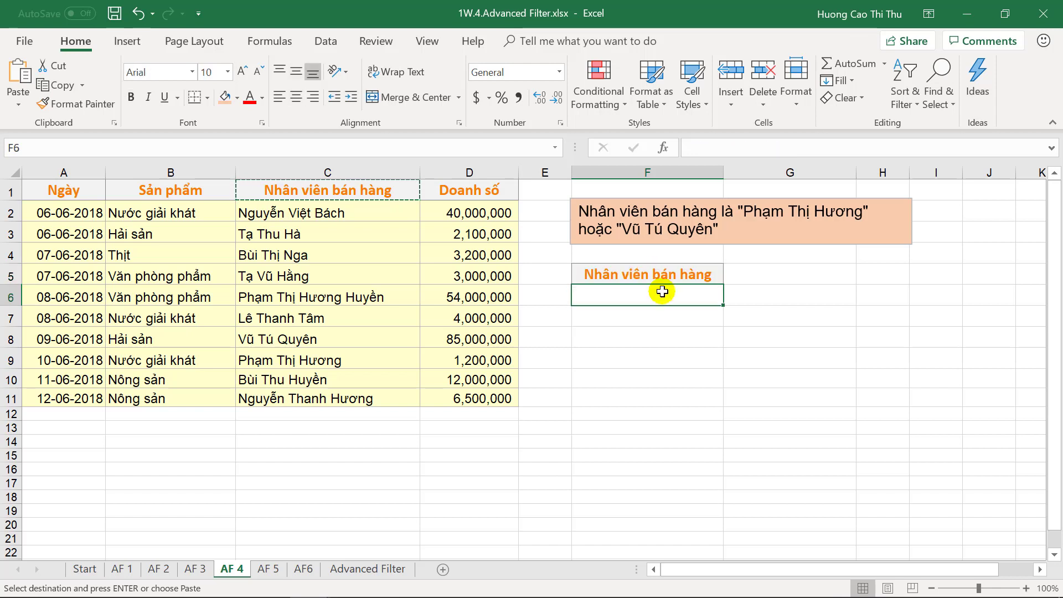
type("=")
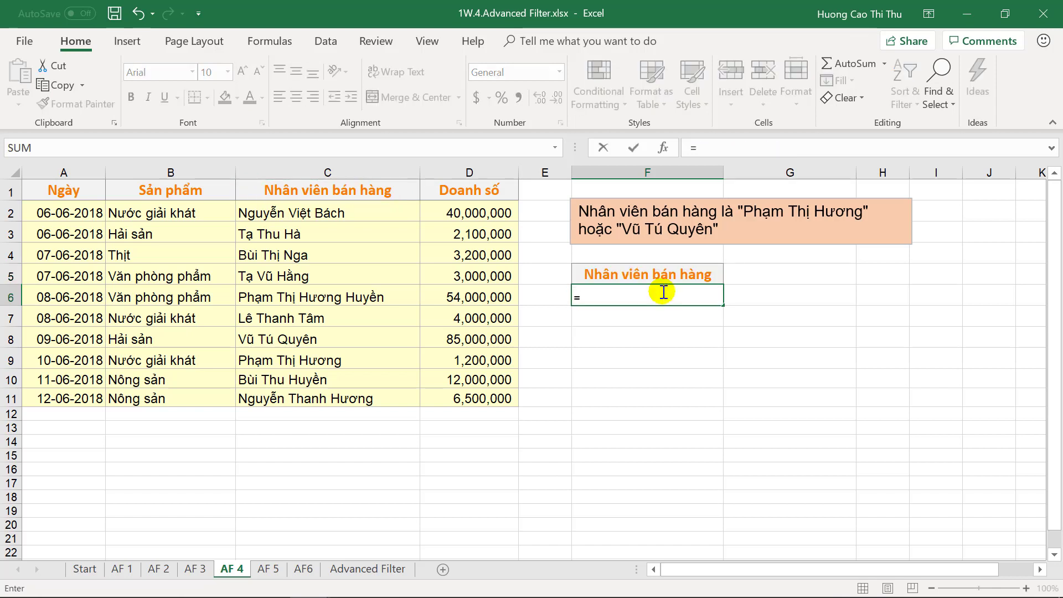
type("\"=")
type("PHạm TH")
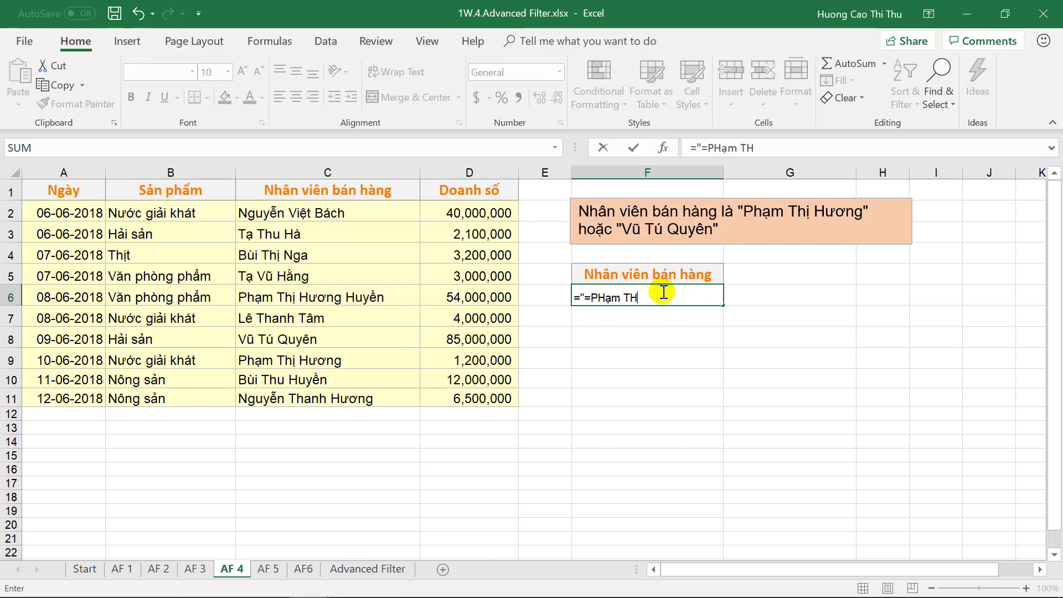
type("ị")
key("BackSpace")
key("BackSpace")
type("hị Hu")
type("ơng\"")
key("Return")
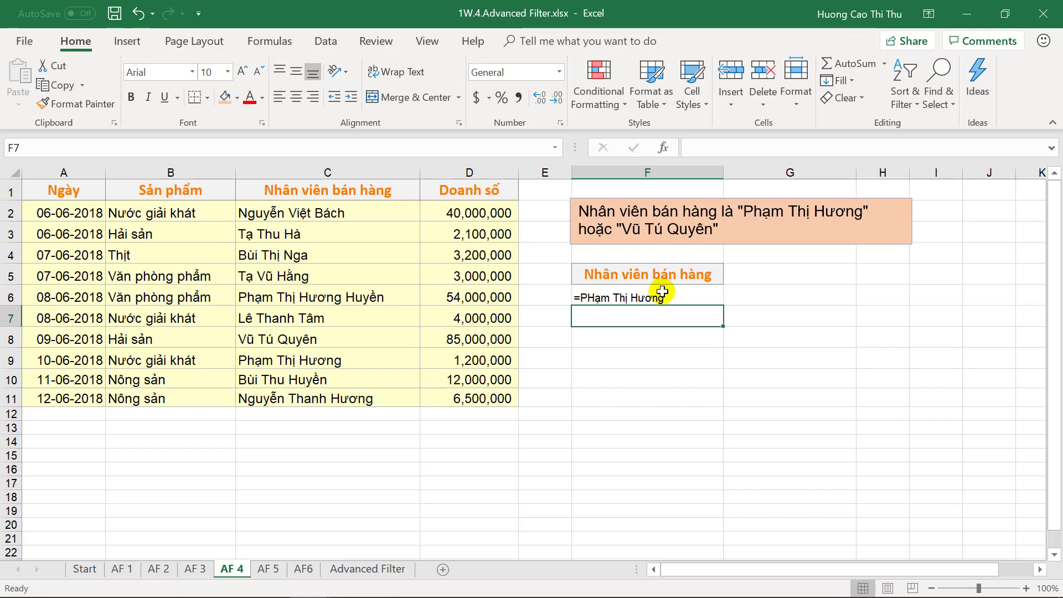
type("=")
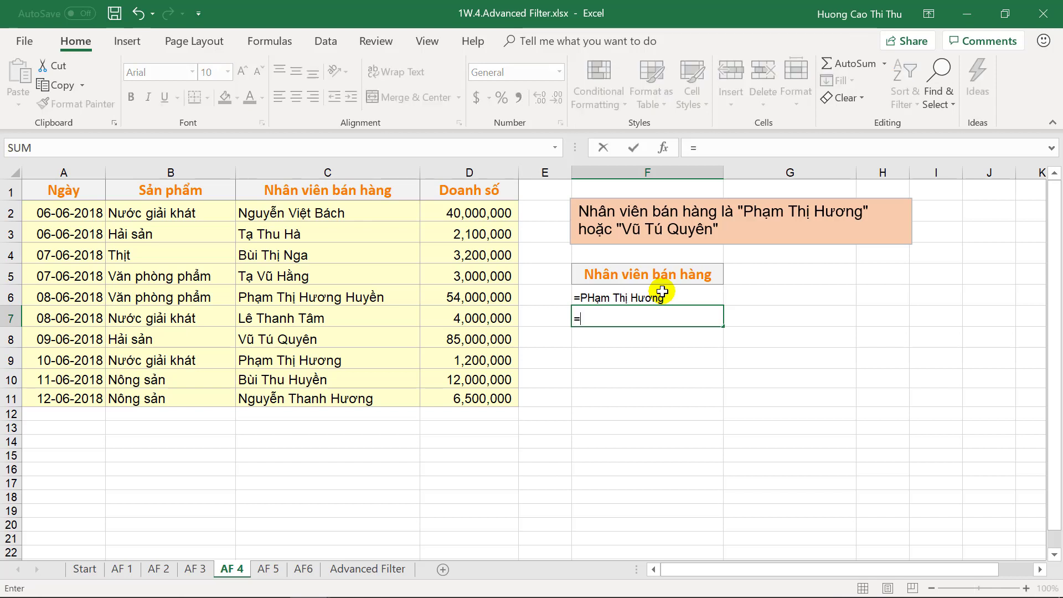
type("\"=")
type("Vũ Tú Q")
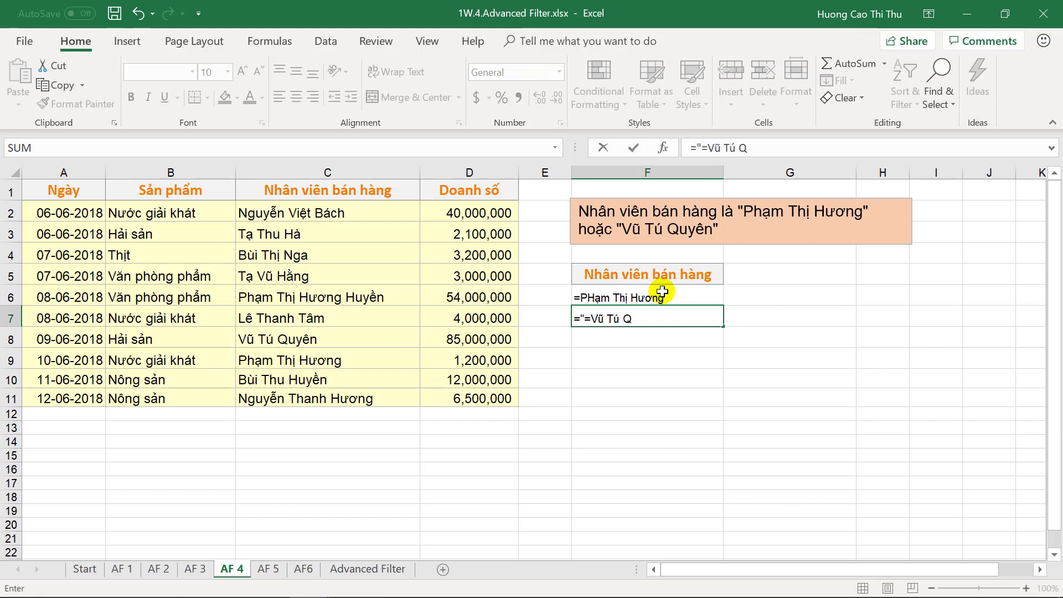
type("uyên\"")
key("ctrl+Return")
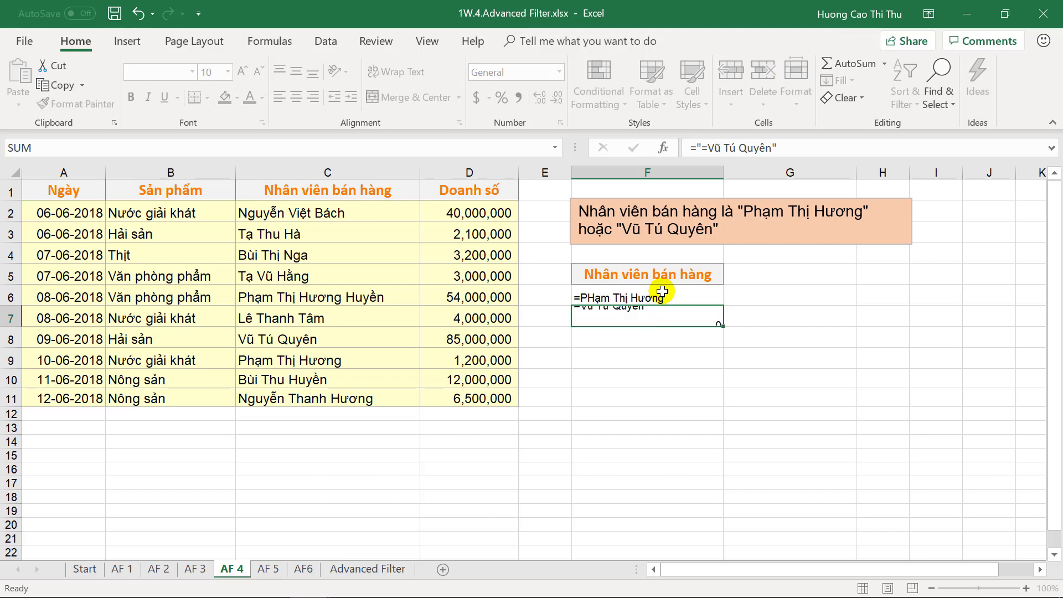
key("Return")
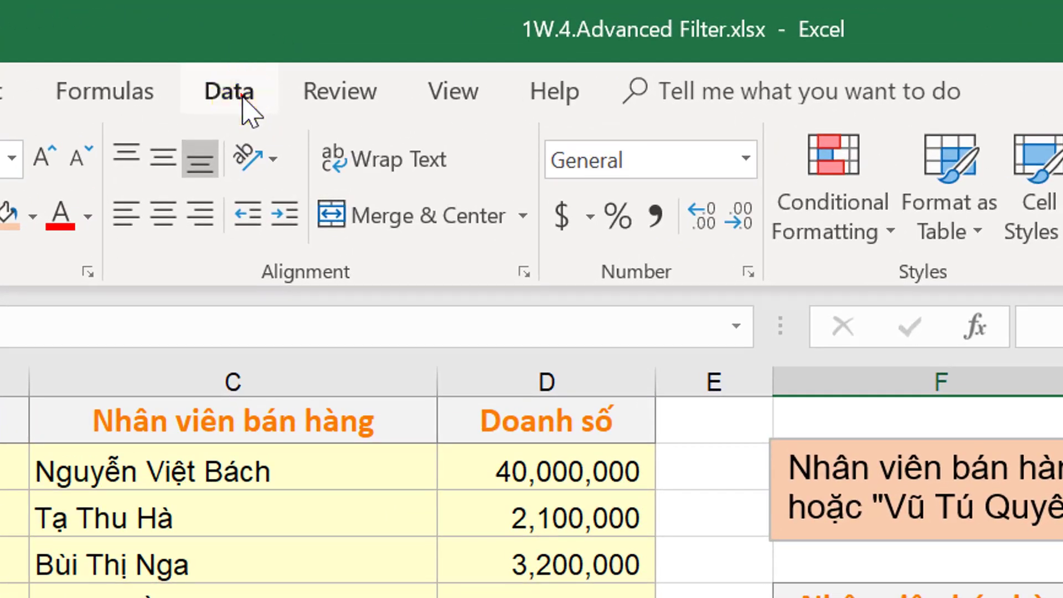
- Open Advanced Filter from the Data tab, set to copy results to another location
left_click(331, 43)
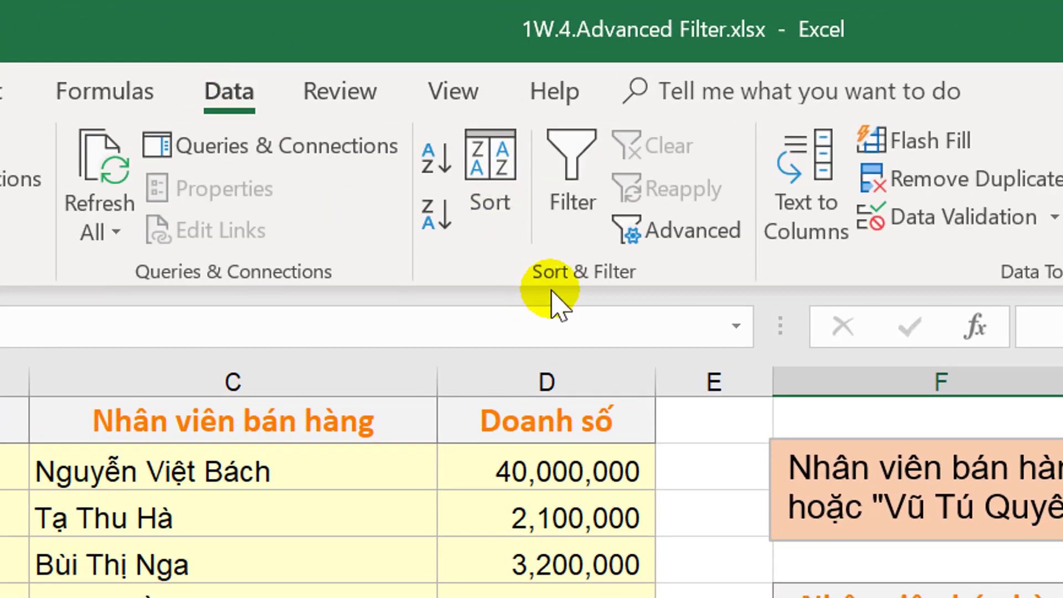
left_click(692, 230)
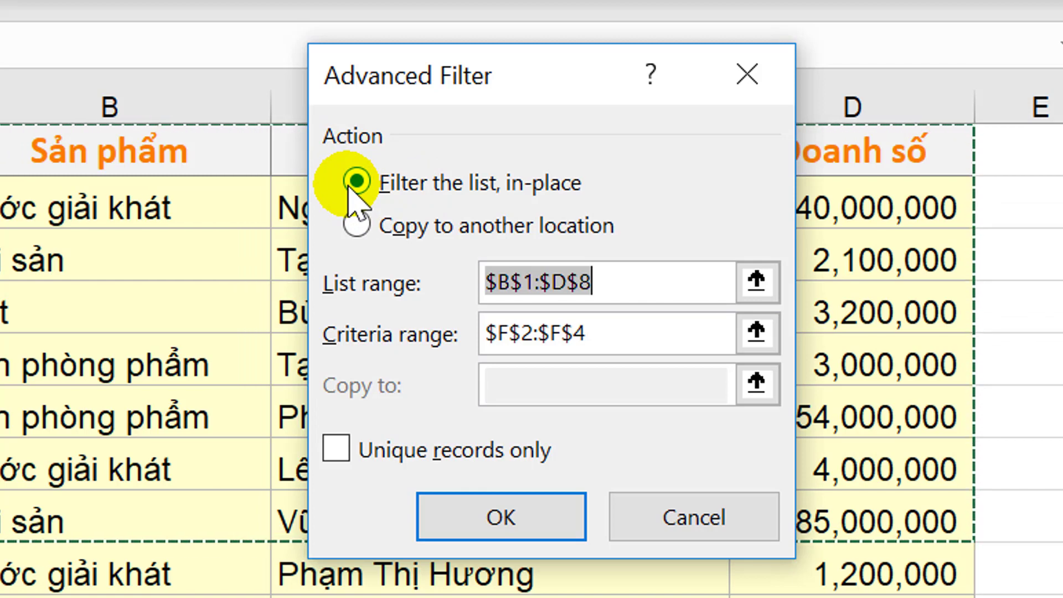
left_click(370, 228)
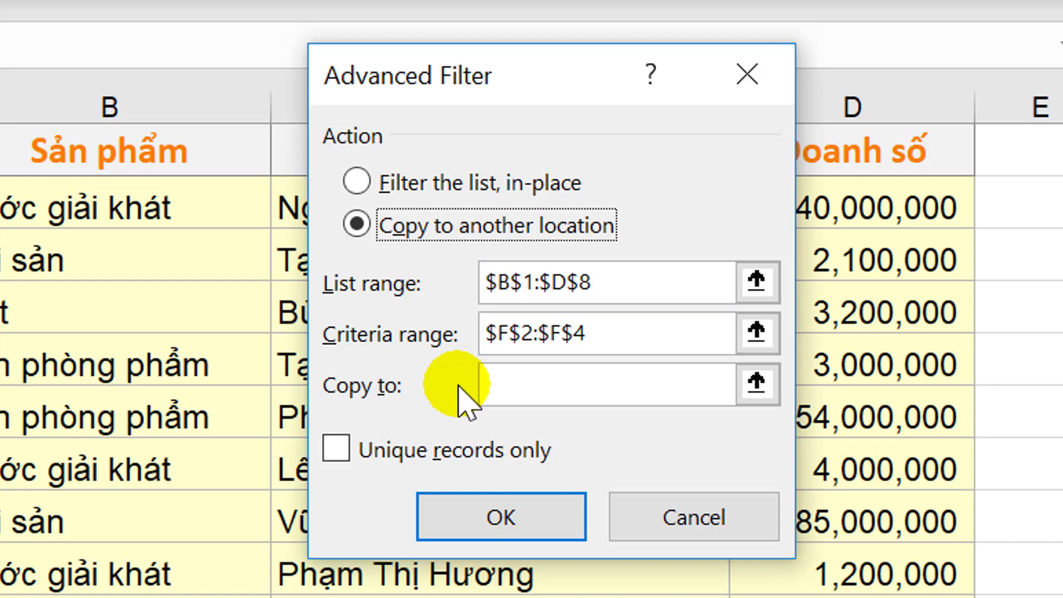
left_click(485, 387)
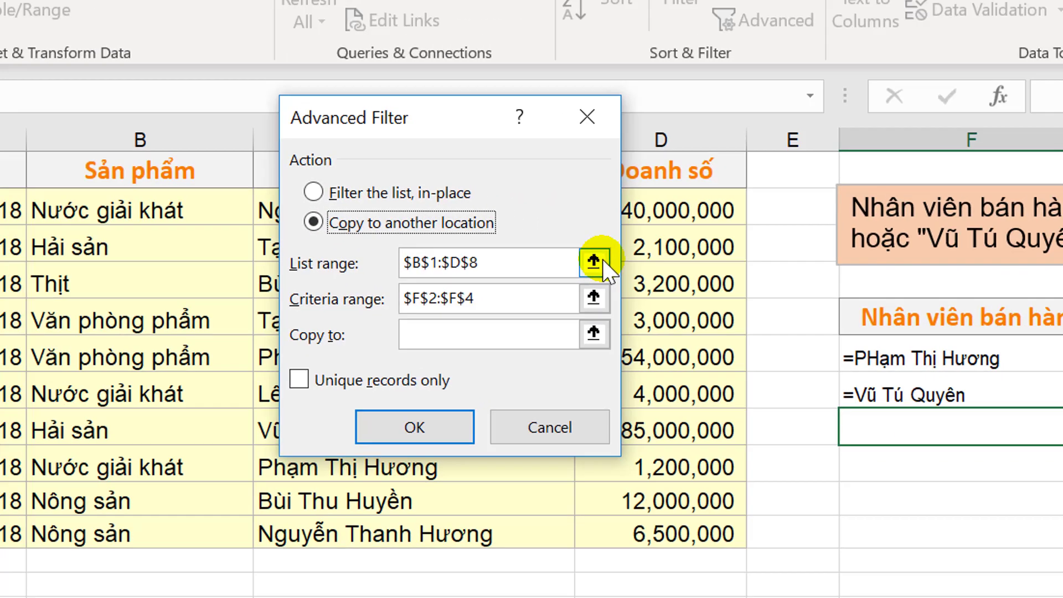
- Set list range A1:D11, criteria range F5:F7 and output cell A13
left_click(602, 261)
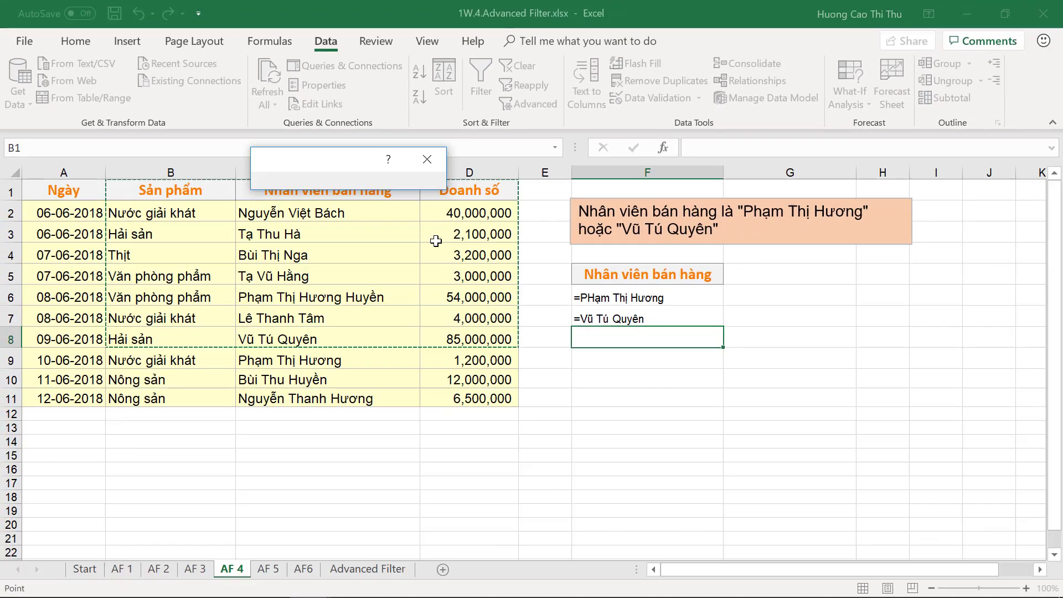
left_click_drag(77, 190, 473, 397)
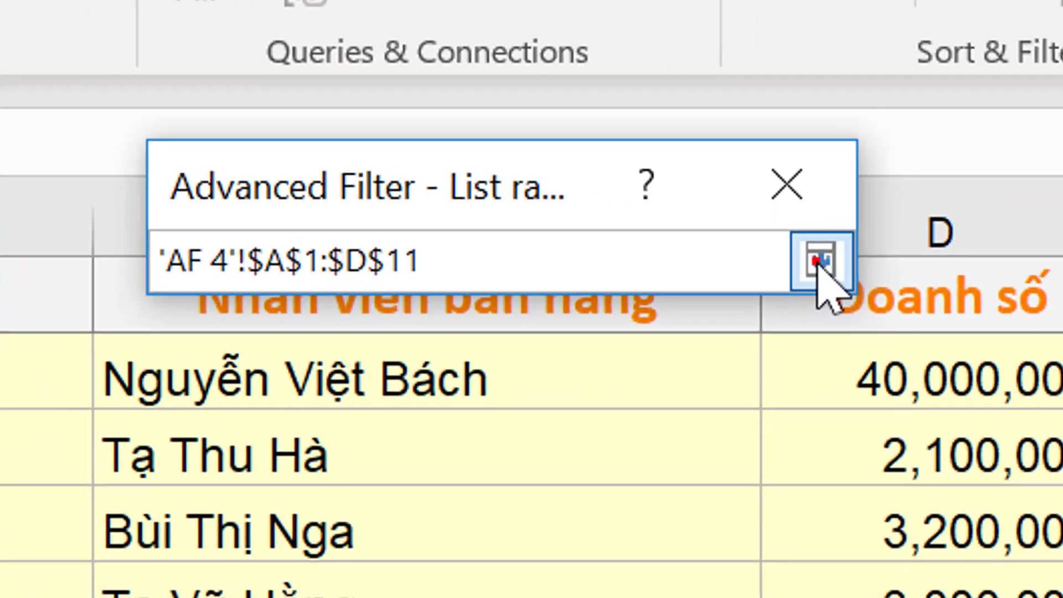
left_click(885, 321)
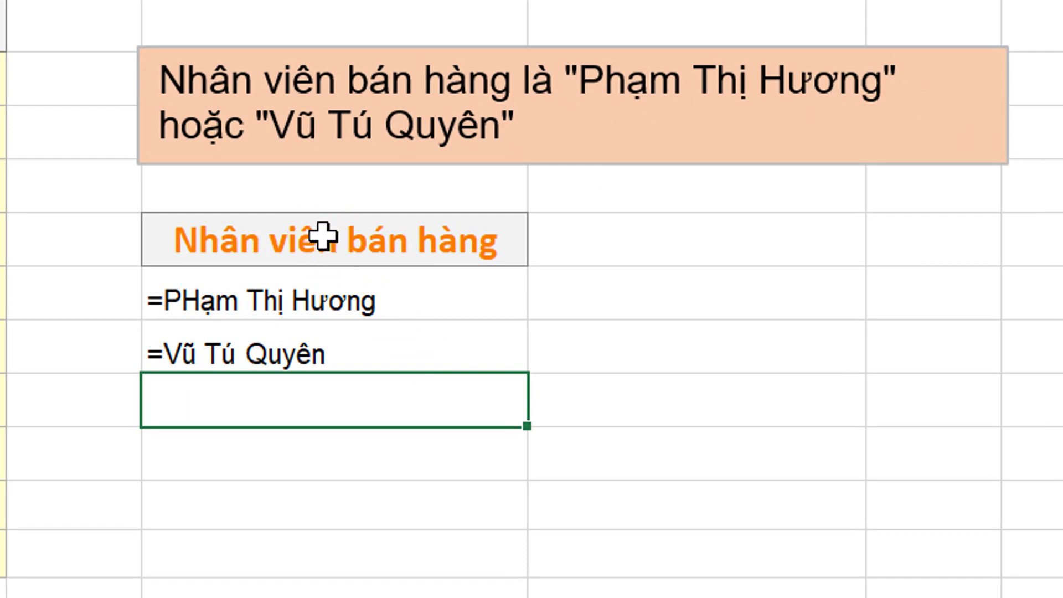
left_click_drag(339, 237, 367, 327)
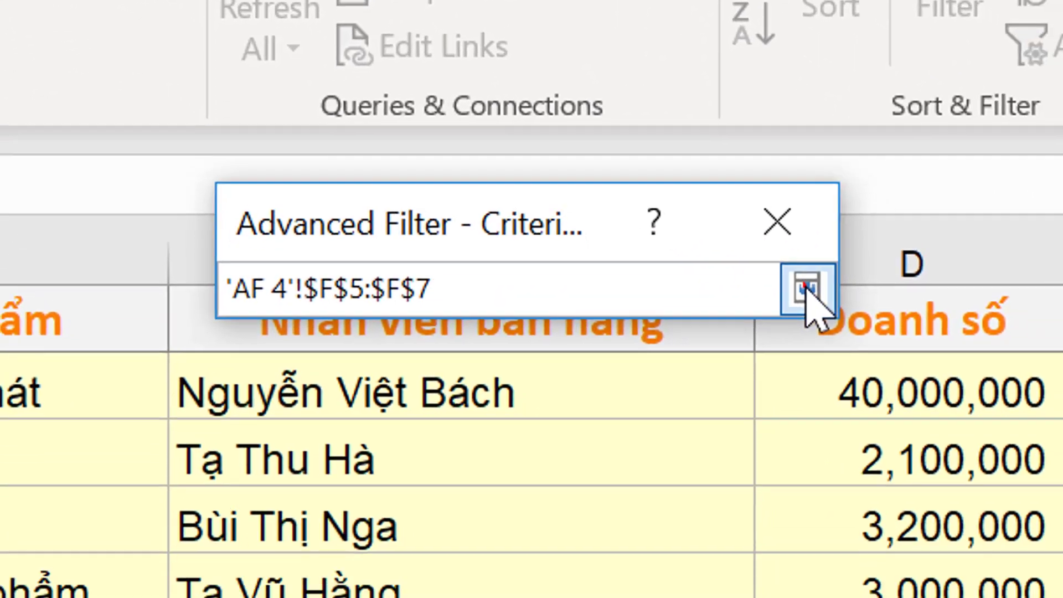
left_click(807, 288)
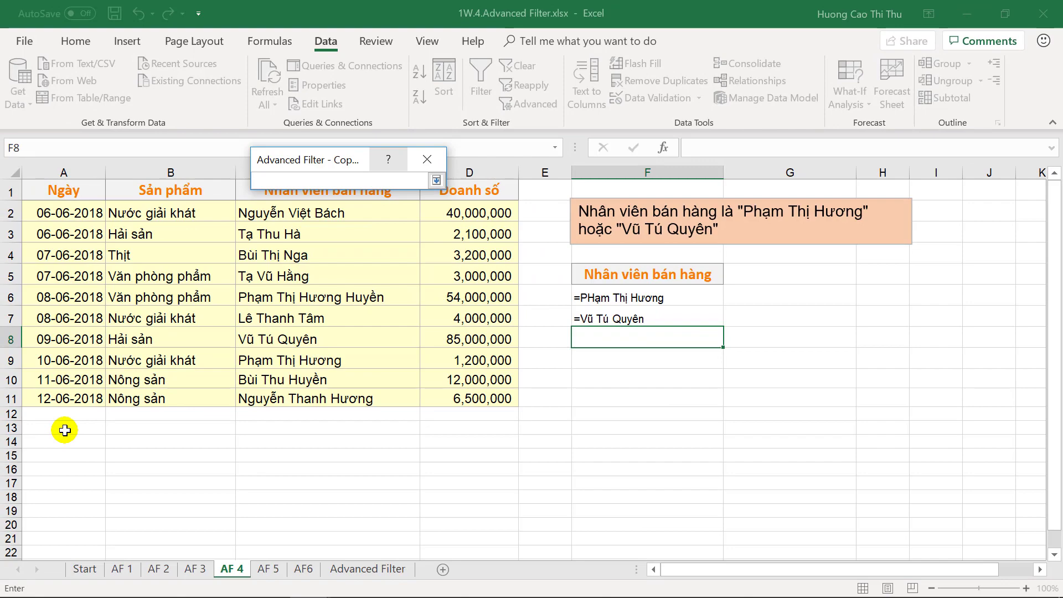
left_click(65, 430)
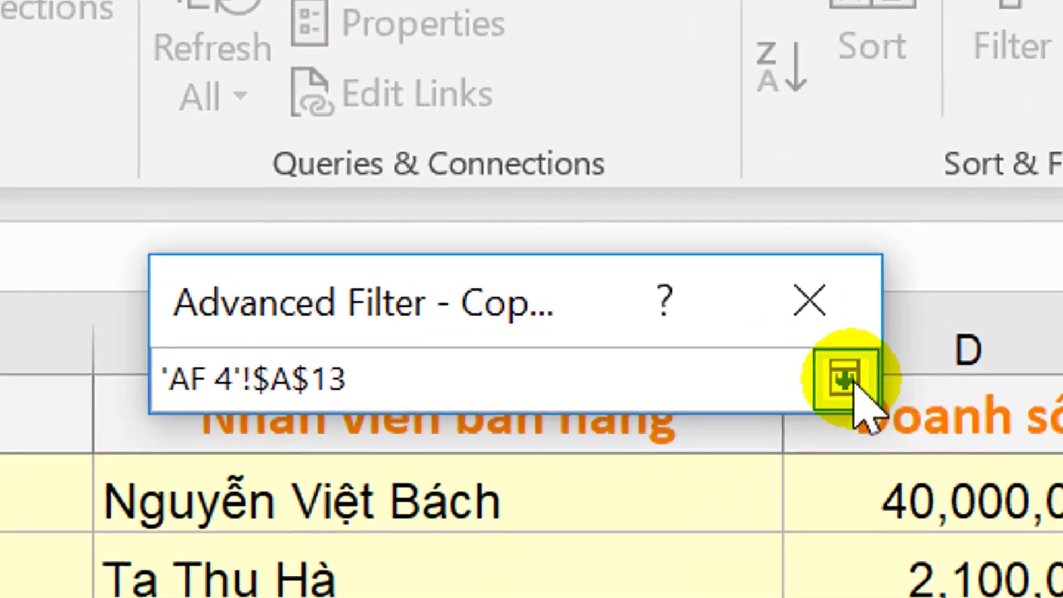
left_click(853, 383)
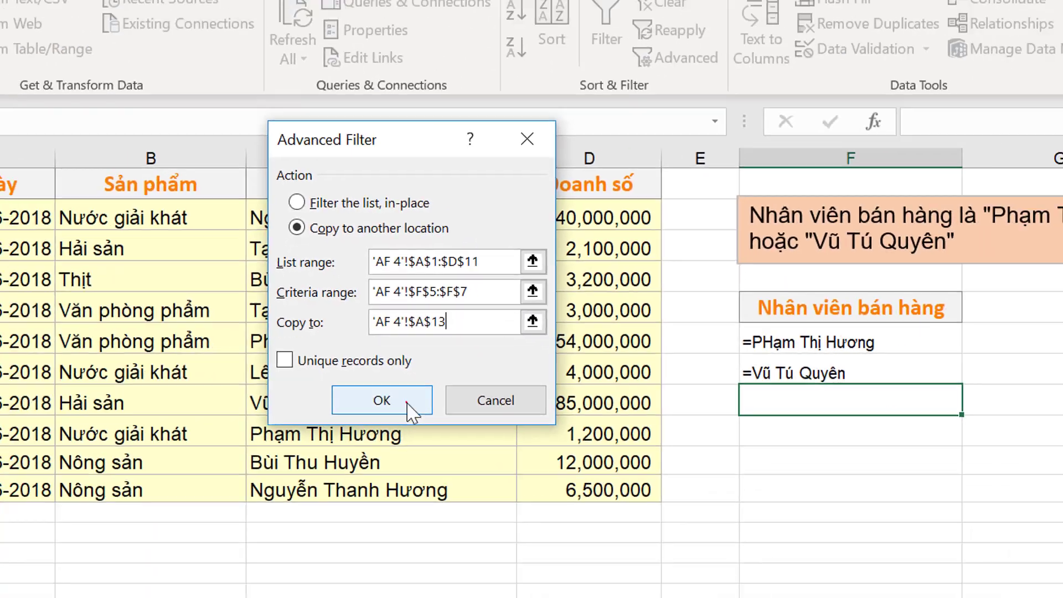
- Run the filter to copy the two matching rows to A13:D15, then go to AF 5
left_click(510, 514)
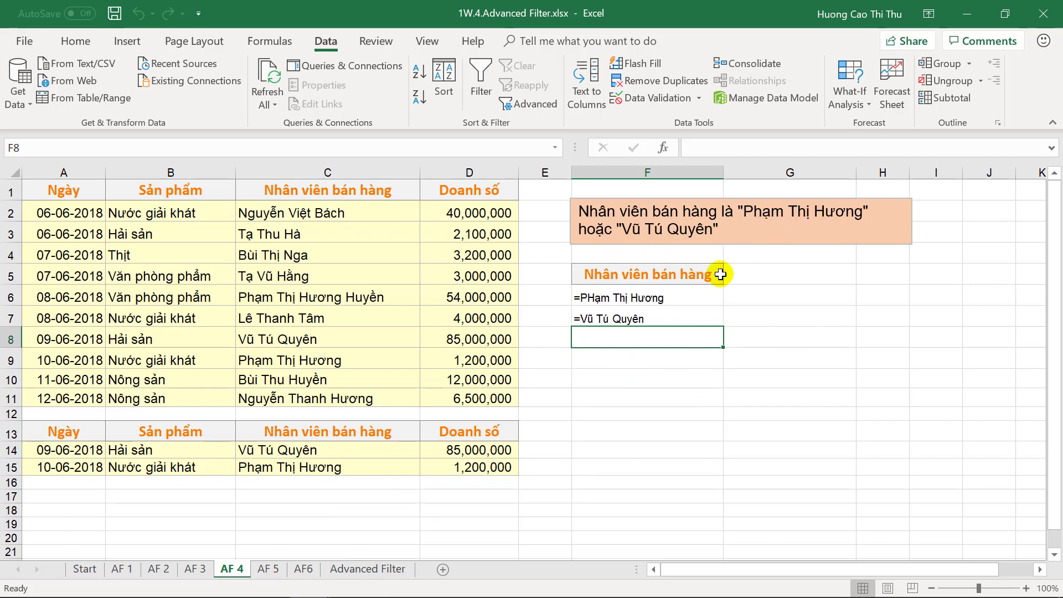
key("ctrl+Page_Down")
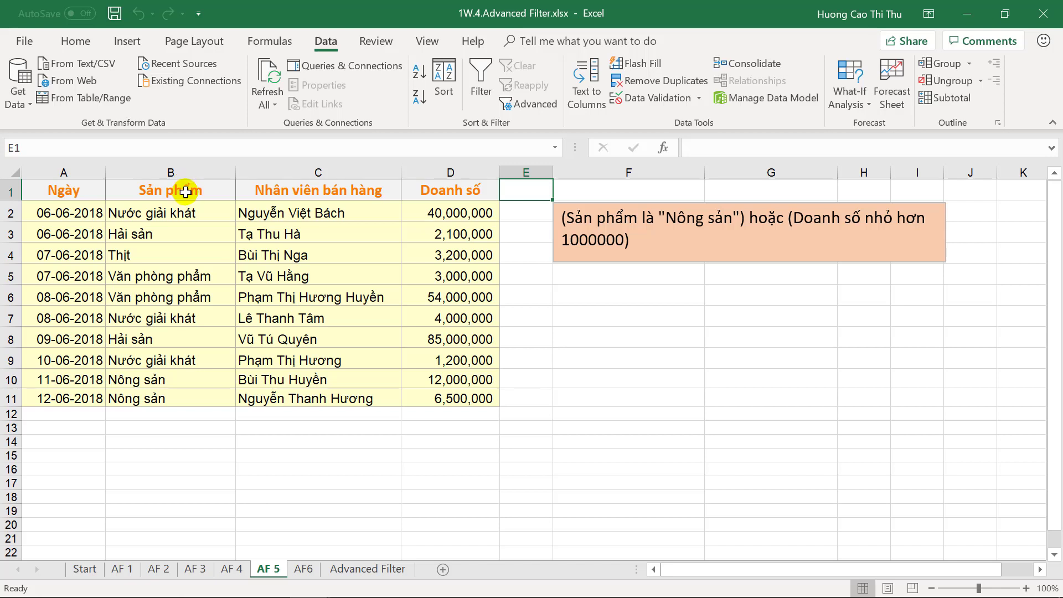
- Copy the Sản phẩm and Doanh số headers from B1 and D1 into F6:G6
left_click(186, 191)
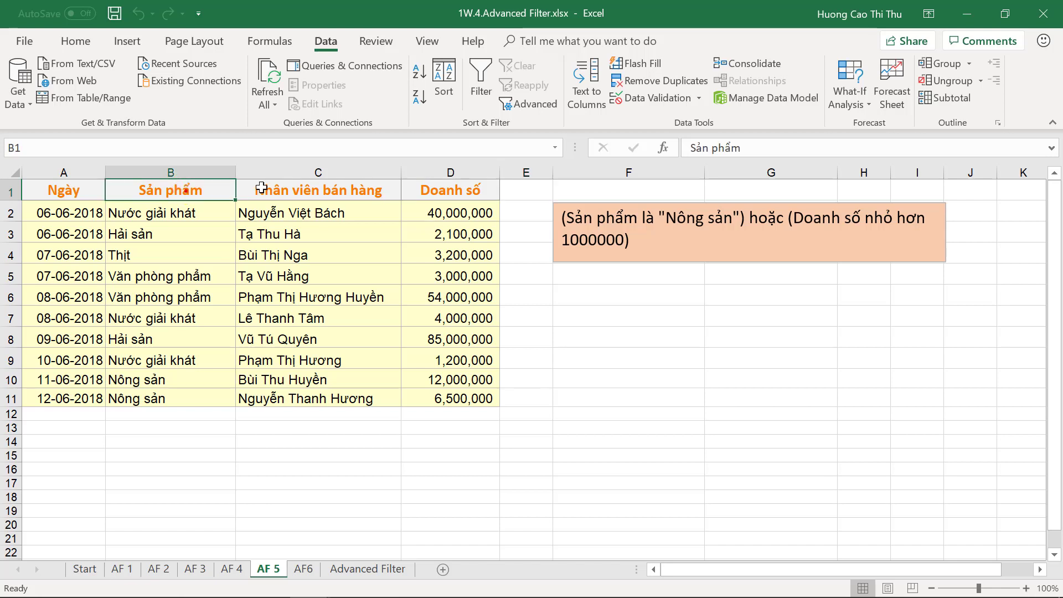
left_click(446, 189, "ctrl")
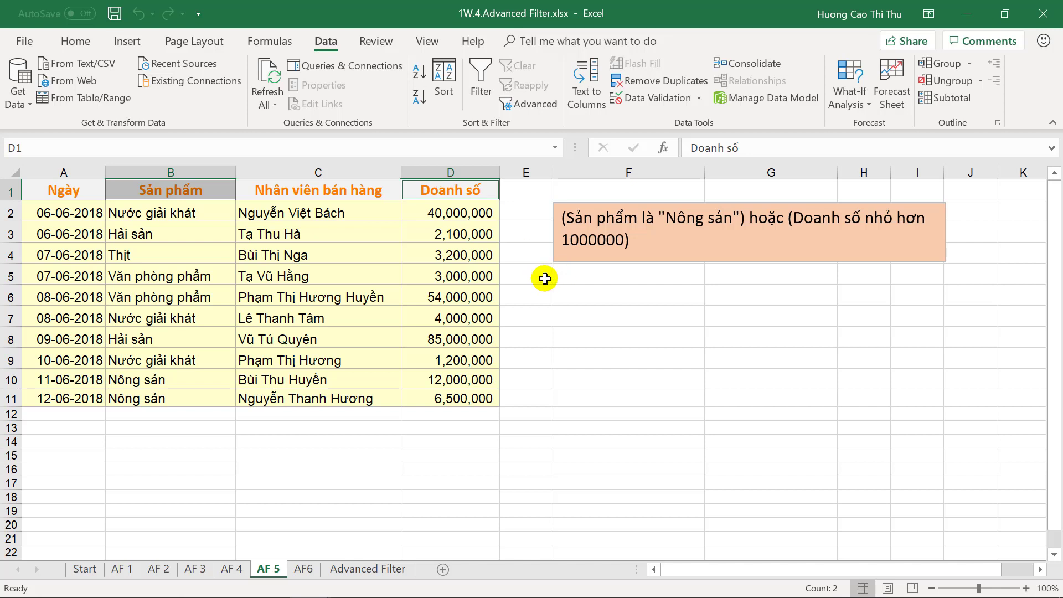
key("ctrl+c")
left_click(634, 297)
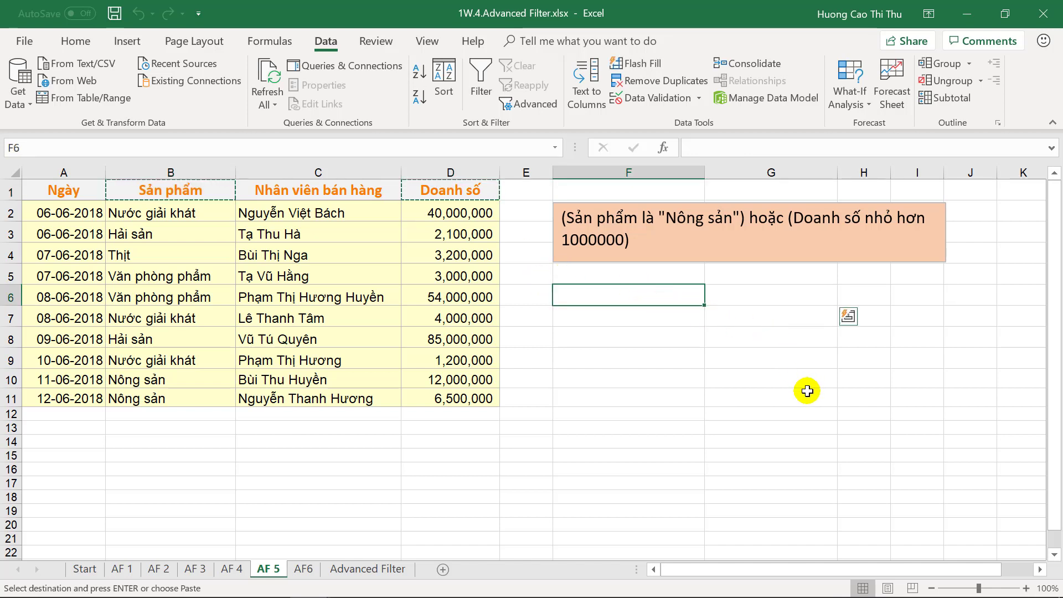
key("Return")
left_click(640, 321)
type("=\"=Nông sản\"")
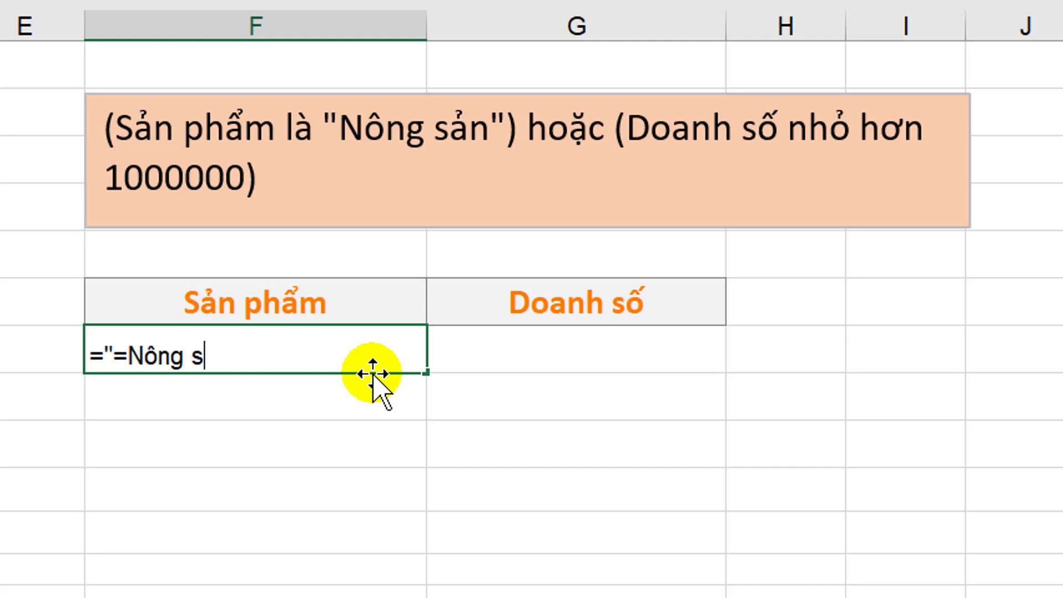
- Enter =Nông sản in F7 and <10000000 in G8 as the criteria
key("Return")
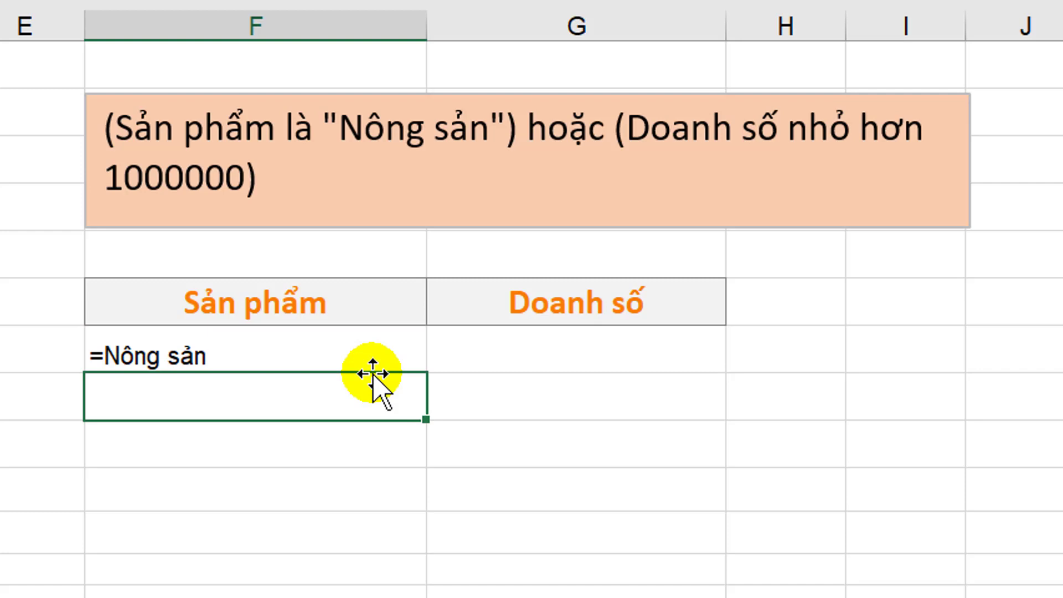
key("Right")
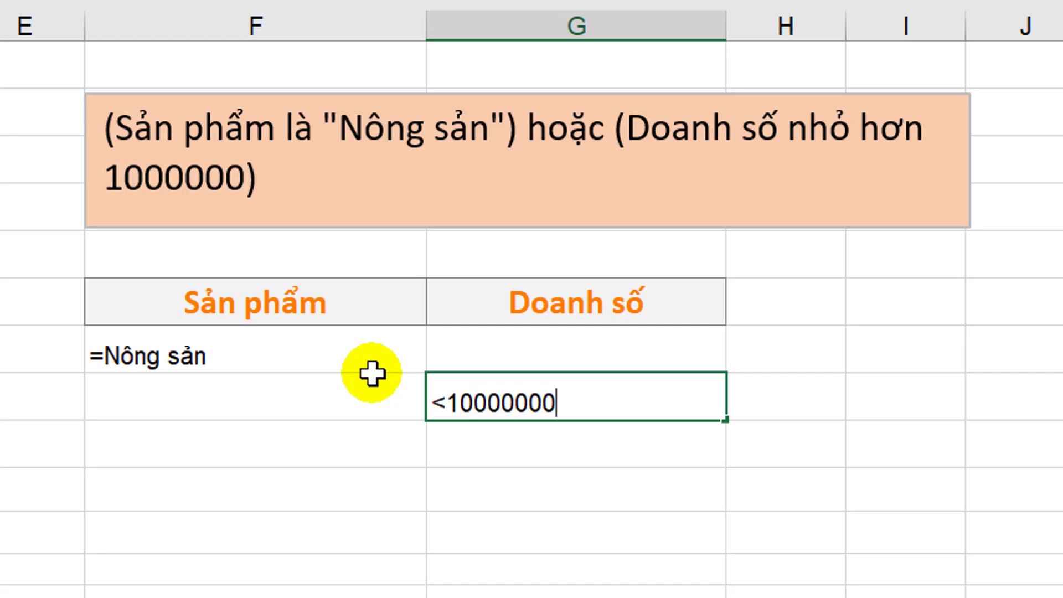
key("Return")
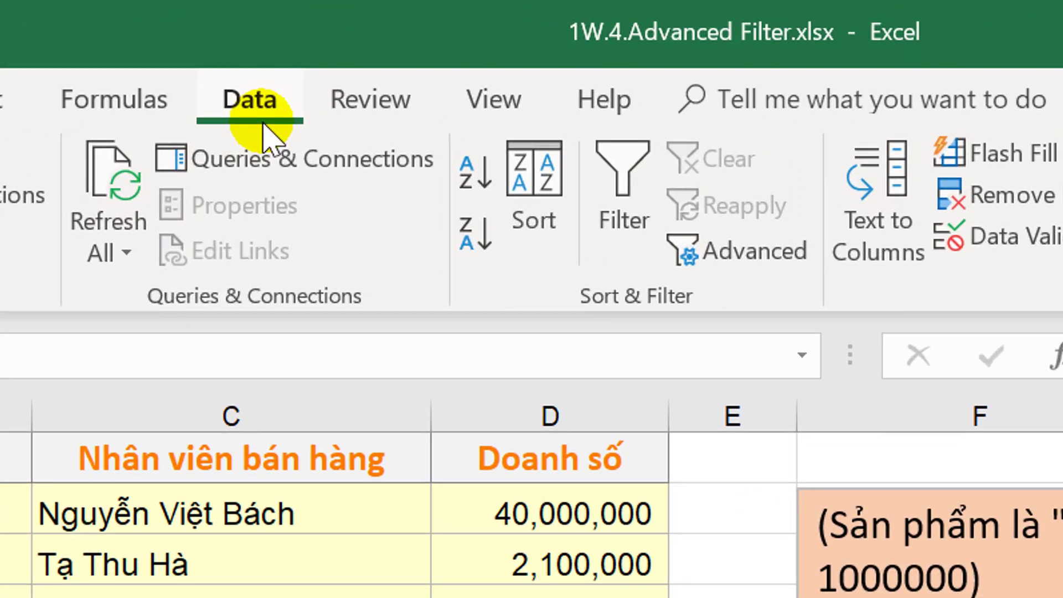
- Run Advanced Filter on A1:D11 with criteria F6:G8, copying matches to A14
left_click(756, 251)
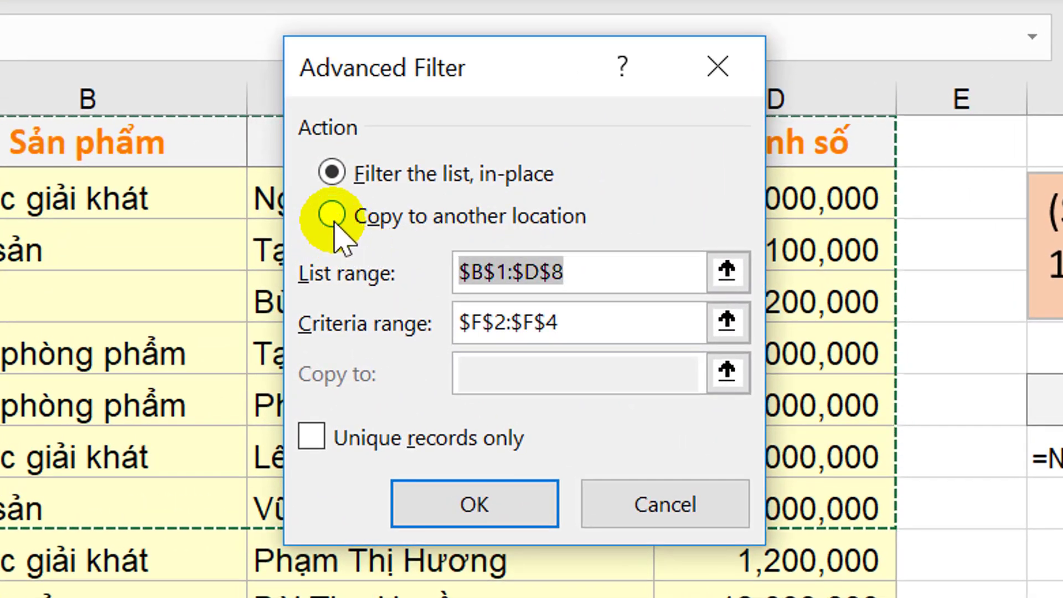
left_click(332, 217)
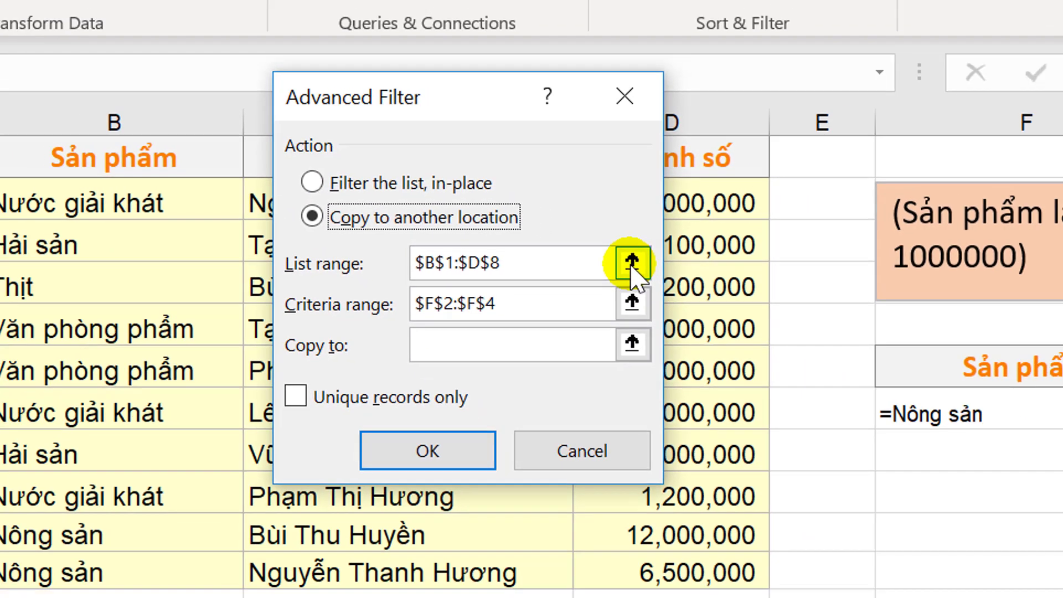
left_click(727, 271)
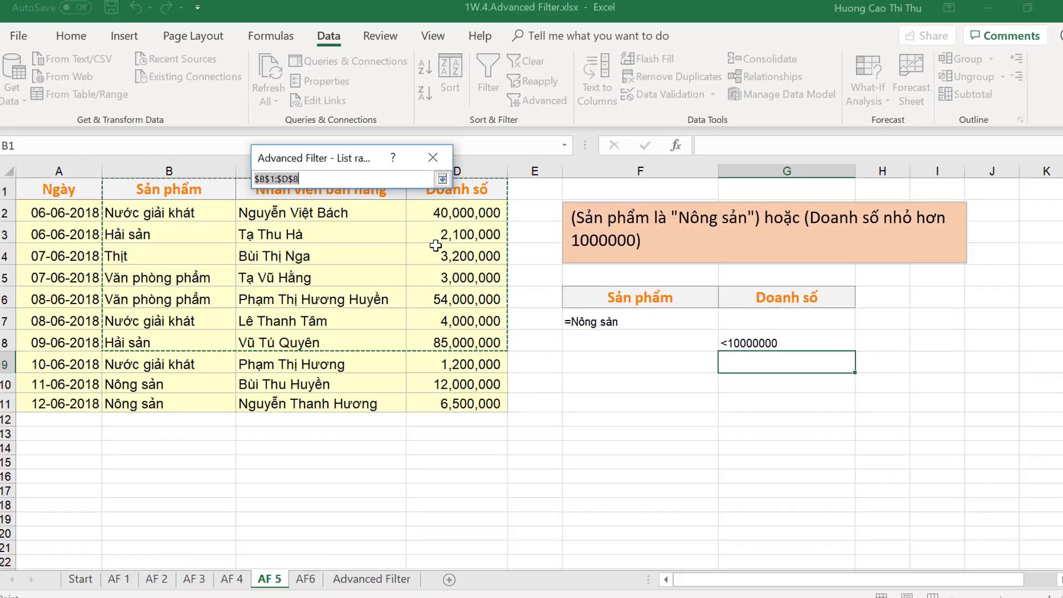
left_click_drag(97, 190, 477, 399)
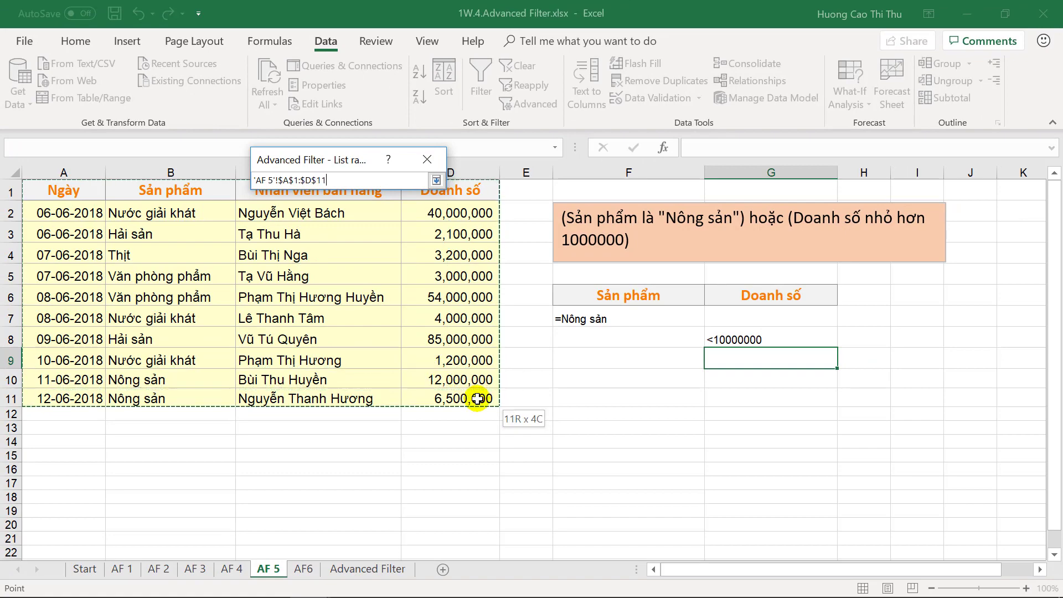
left_click(436, 179)
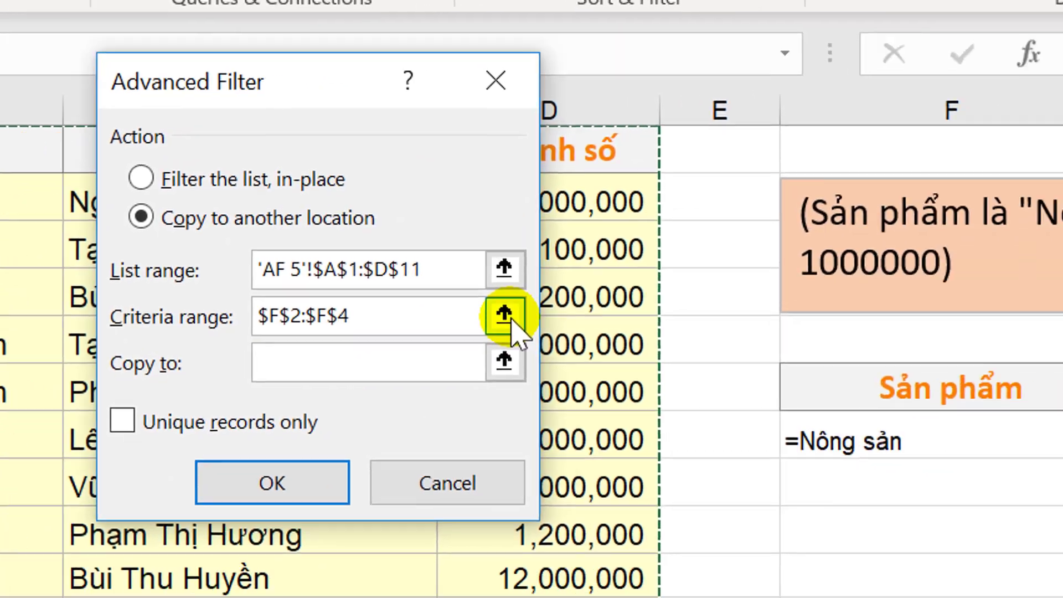
left_click(761, 346)
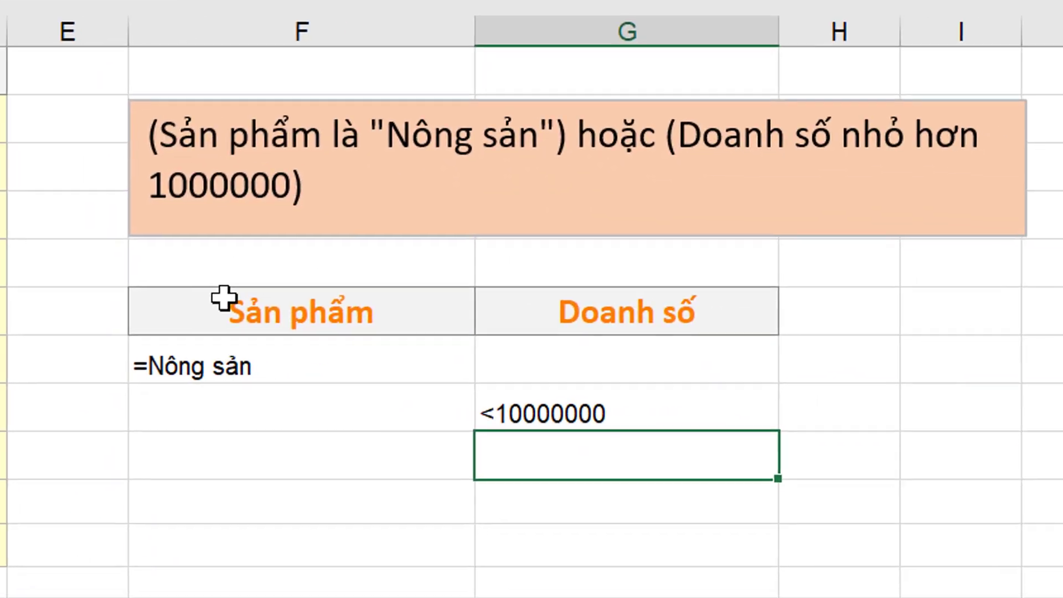
left_click_drag(642, 295, 781, 338)
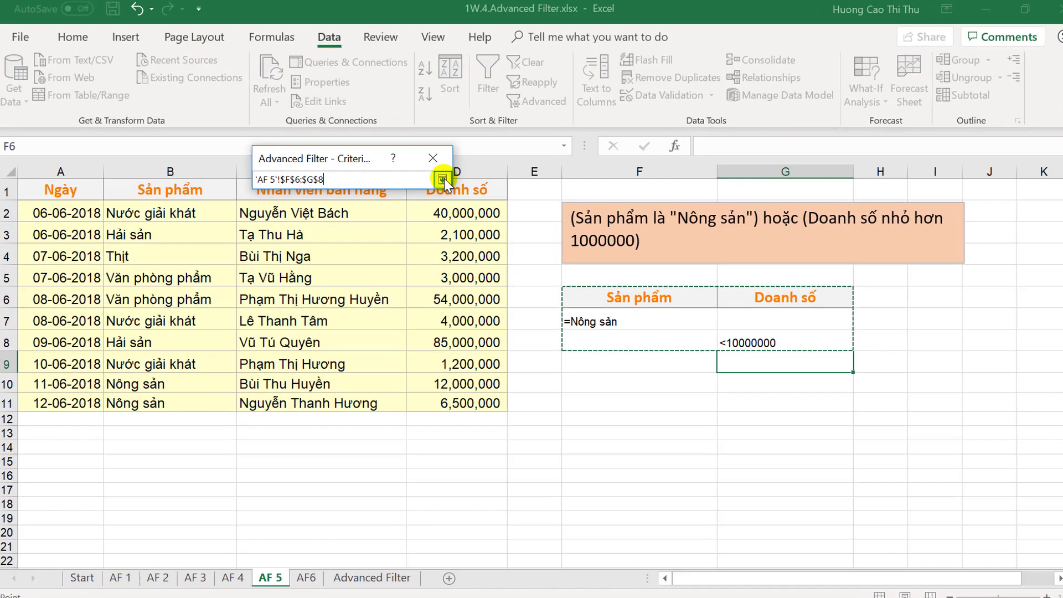
left_click(436, 180)
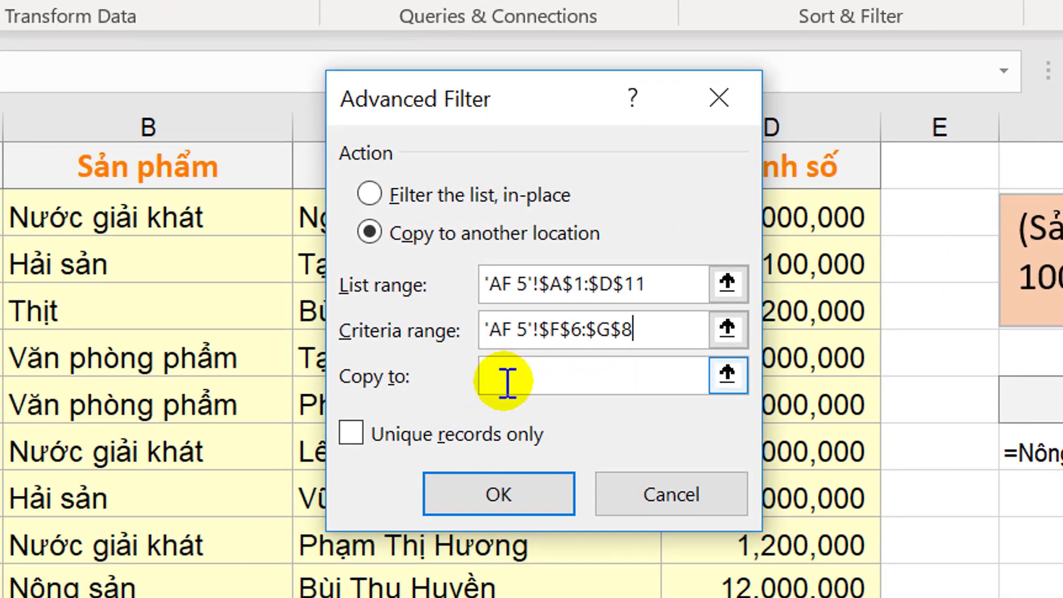
left_click(730, 376)
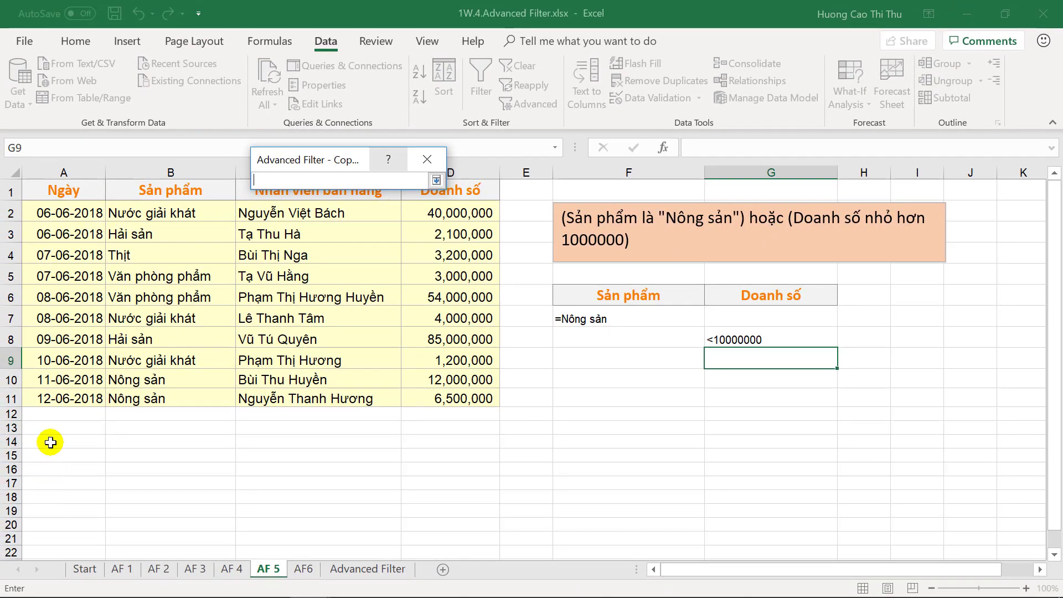
left_click(51, 441)
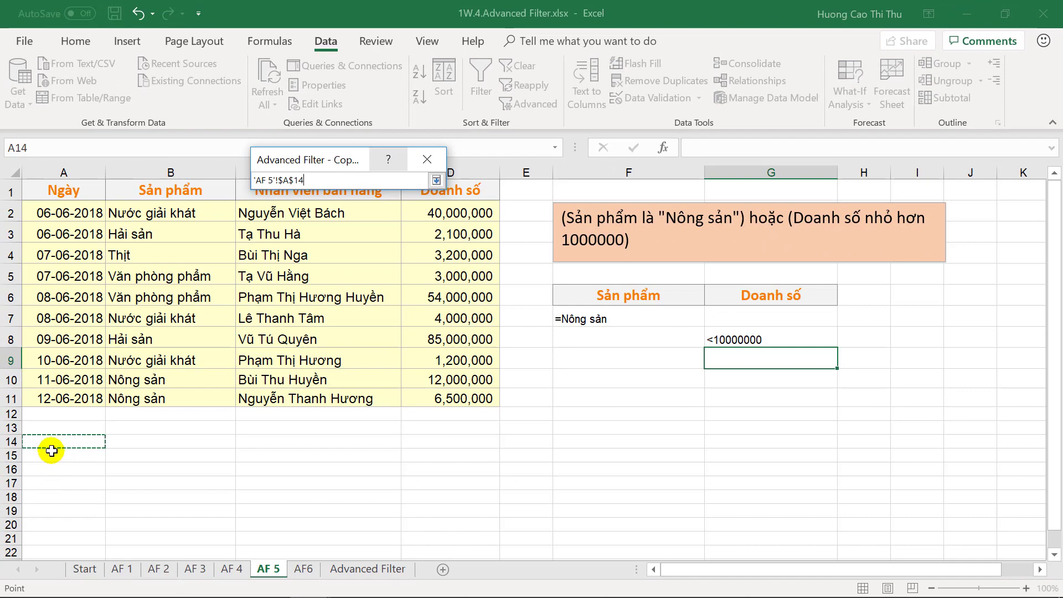
left_click(437, 180)
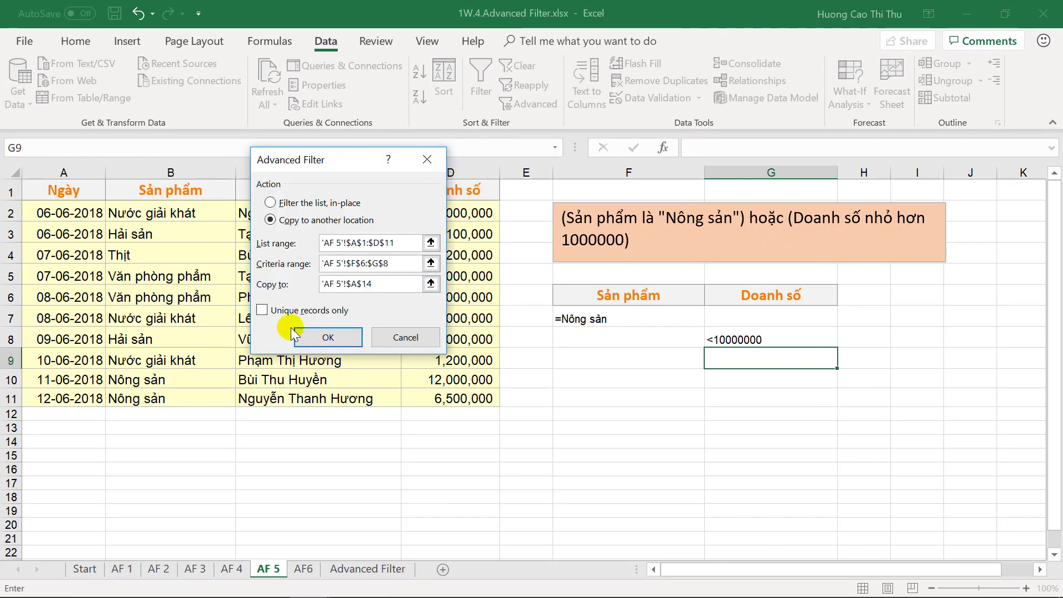
left_click(317, 337)
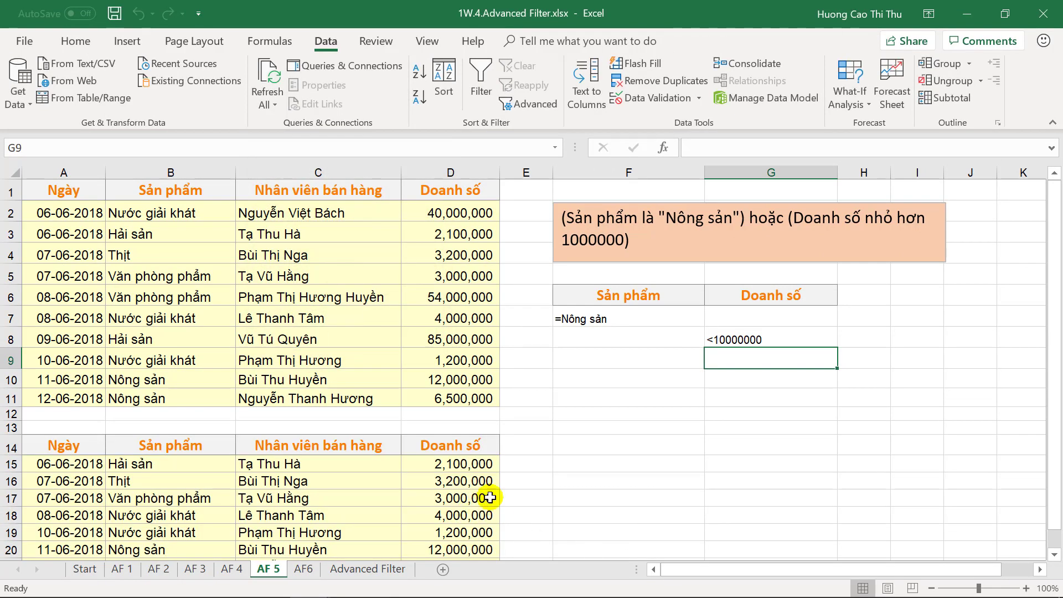
- Review the copied filter results around row 20, then switch to sheet AF6
scroll(490, 498, "down", 1)
scroll(633, 472, "up", 1)
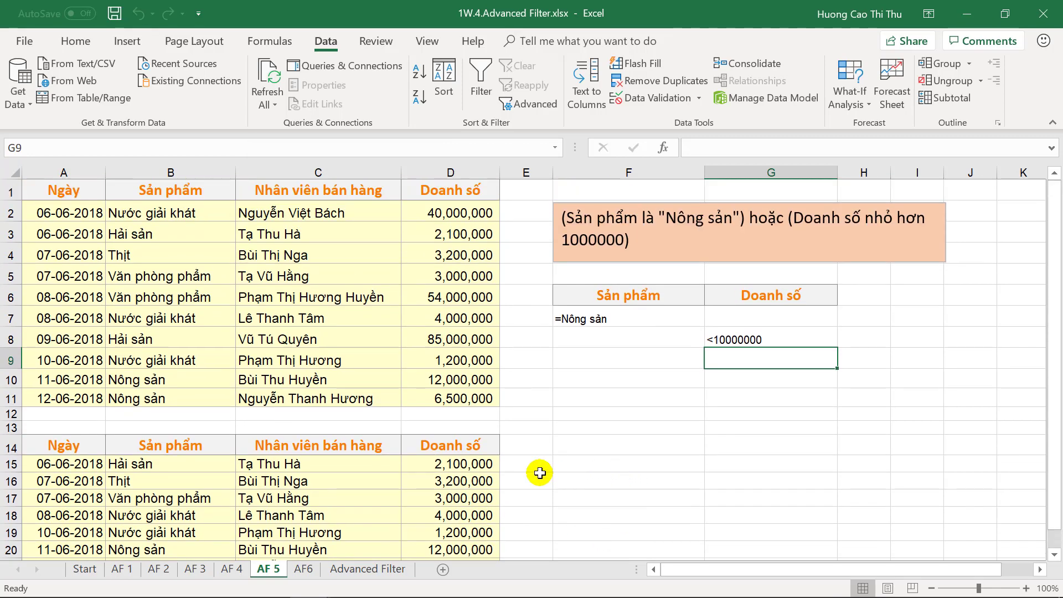
scroll(506, 489, "down", 1)
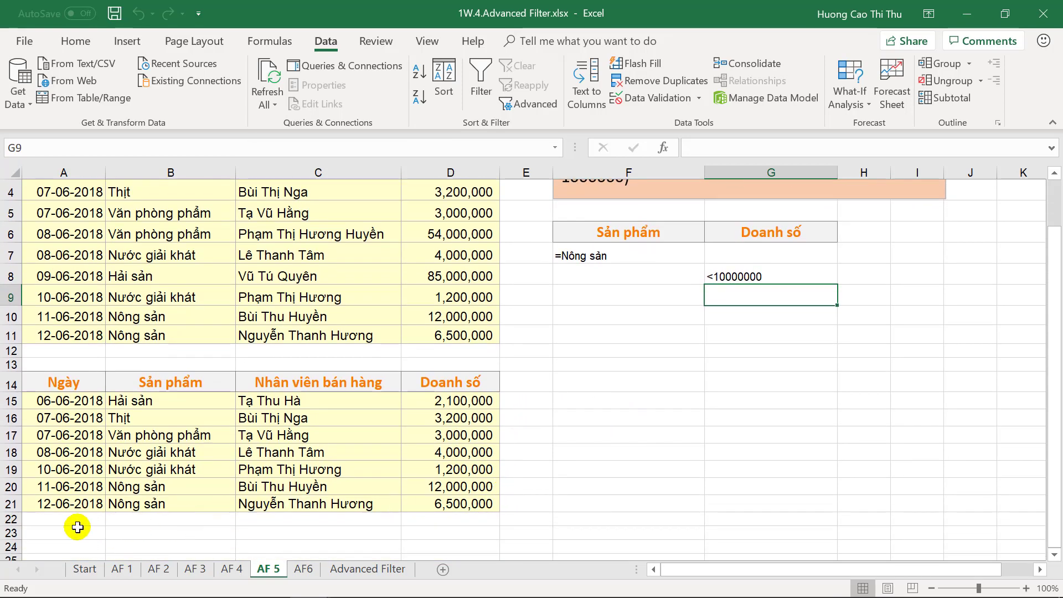
left_click(12, 487)
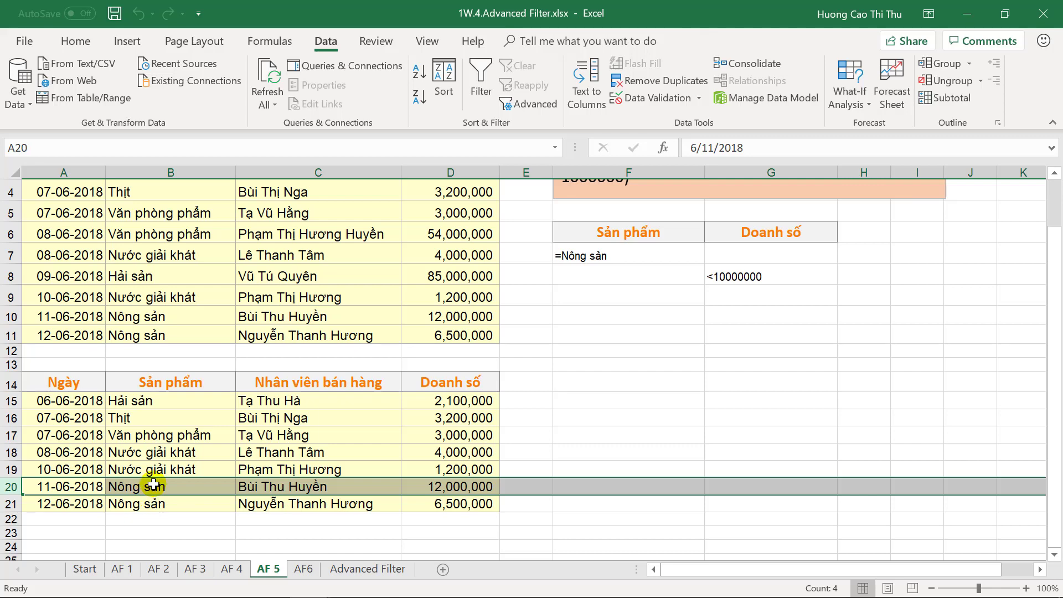
left_click(577, 530)
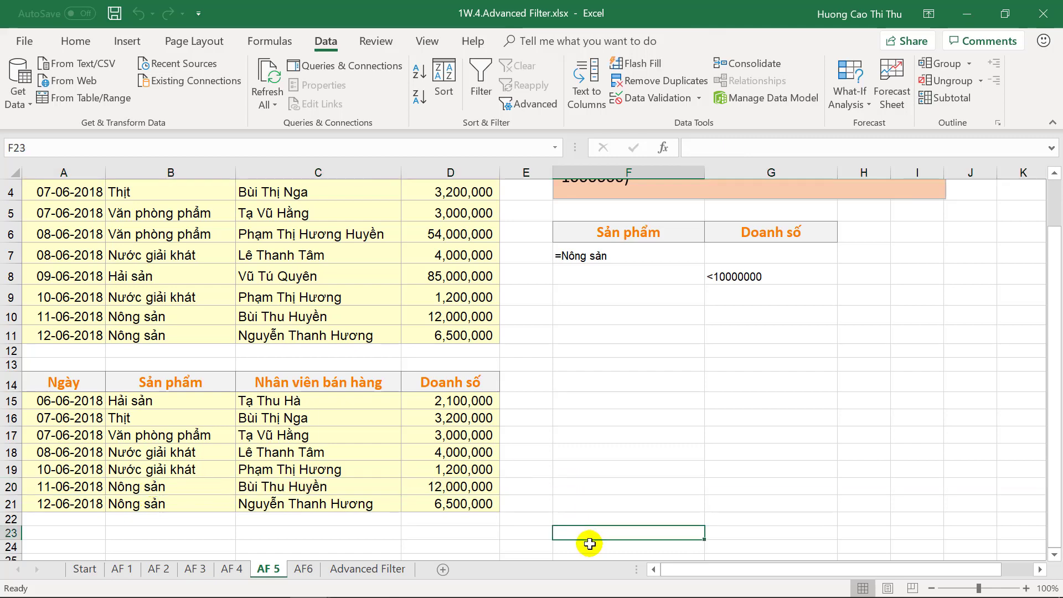
key("ctrl+Page_Down")
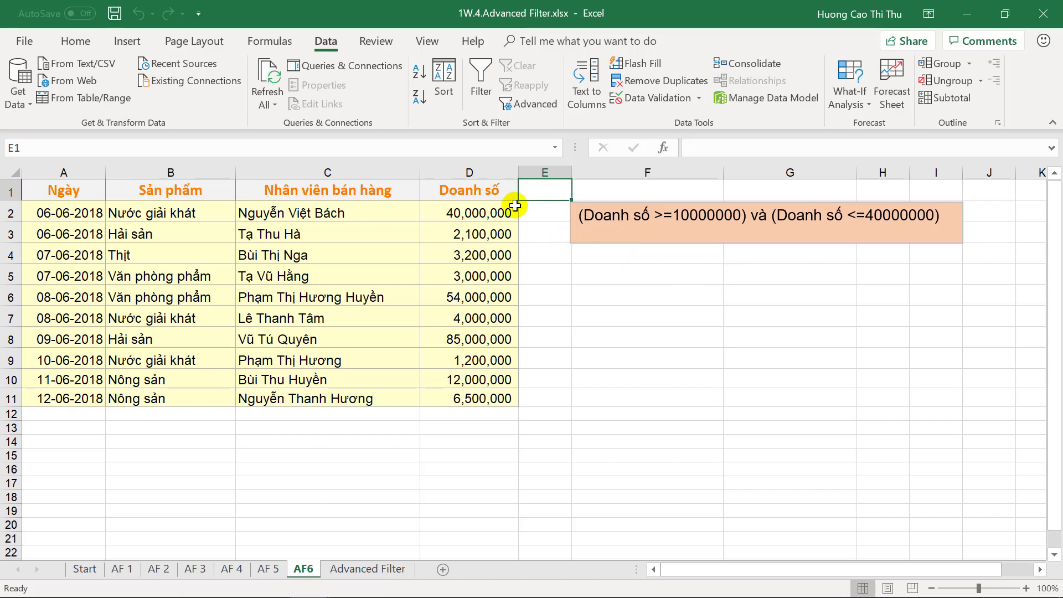
- Copy the Doanh số header from D1 into F5 and G5 as criteria headers
left_click(490, 188)
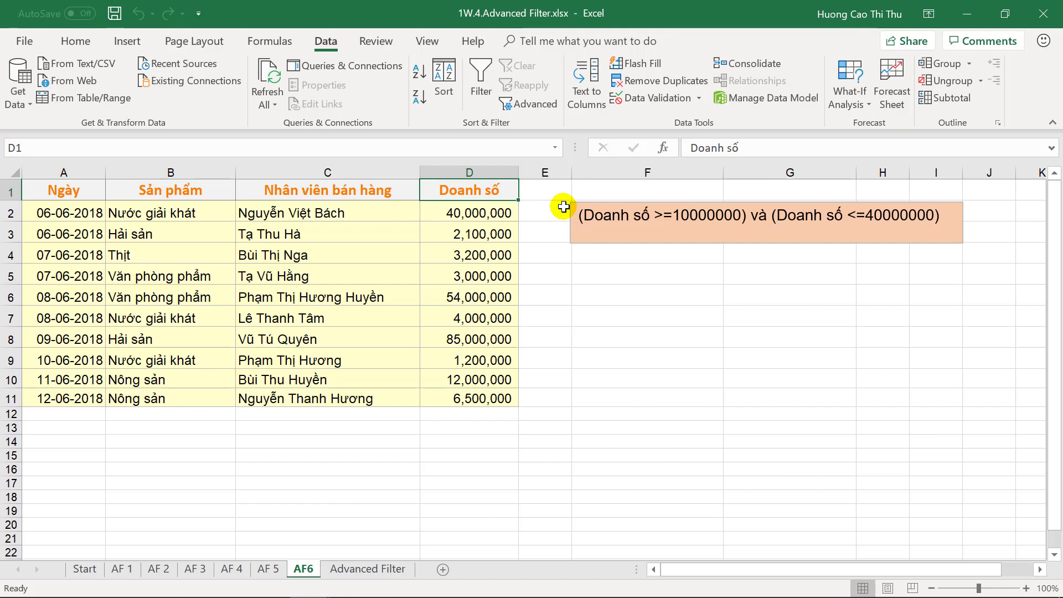
key("ctrl+c")
left_click(664, 271)
key("ctrl+v")
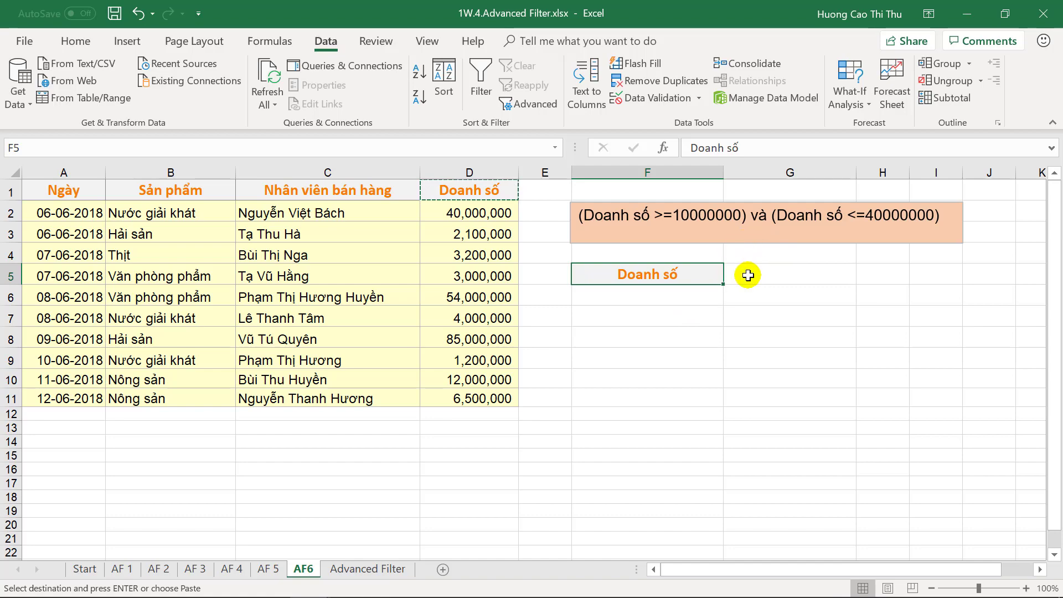
left_click(770, 271)
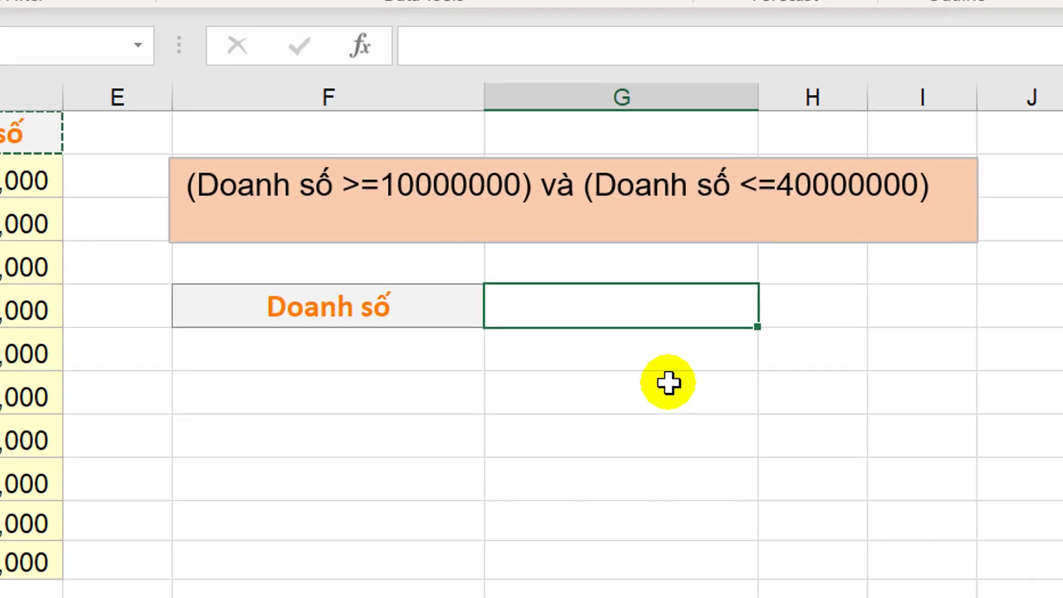
key("ctrl+v")
- Enter >=10000000 in F6 and begin typing <=40000000 in G6
left_click(619, 305)
left_click(331, 357)
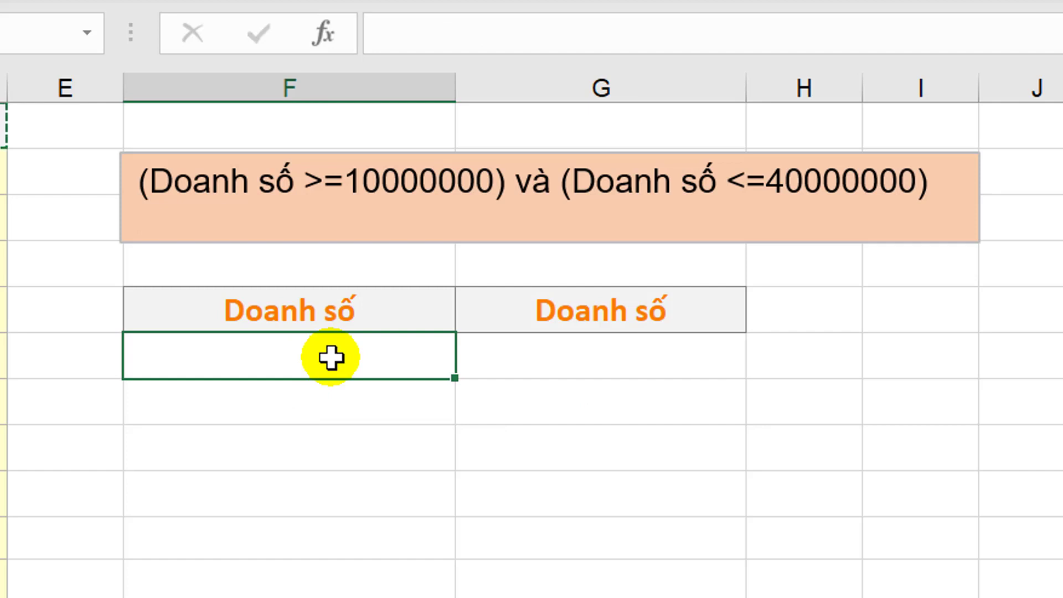
double_click(331, 357)
type(">=1")
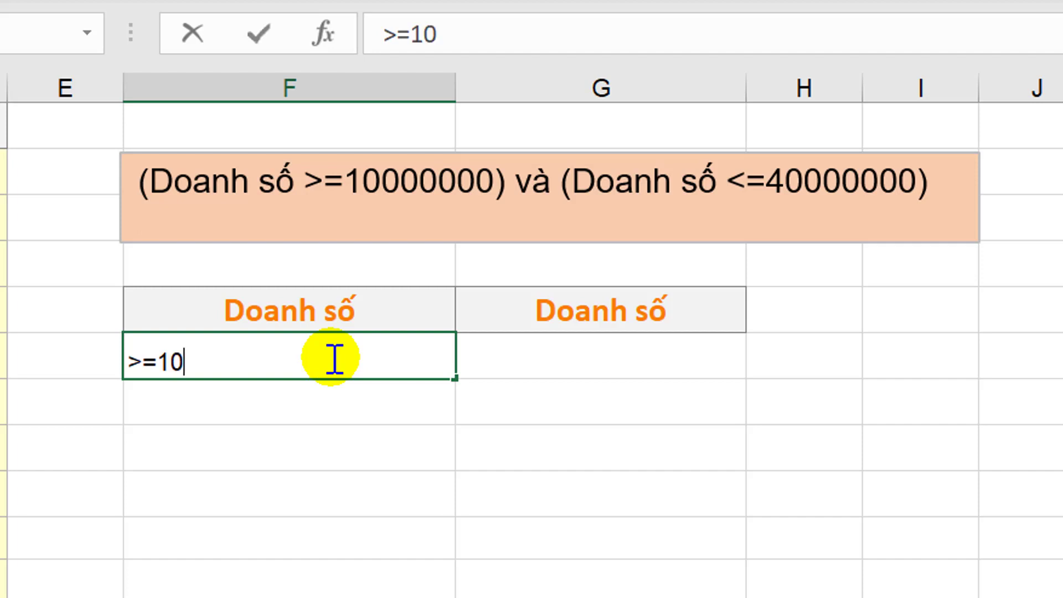
type("000000")
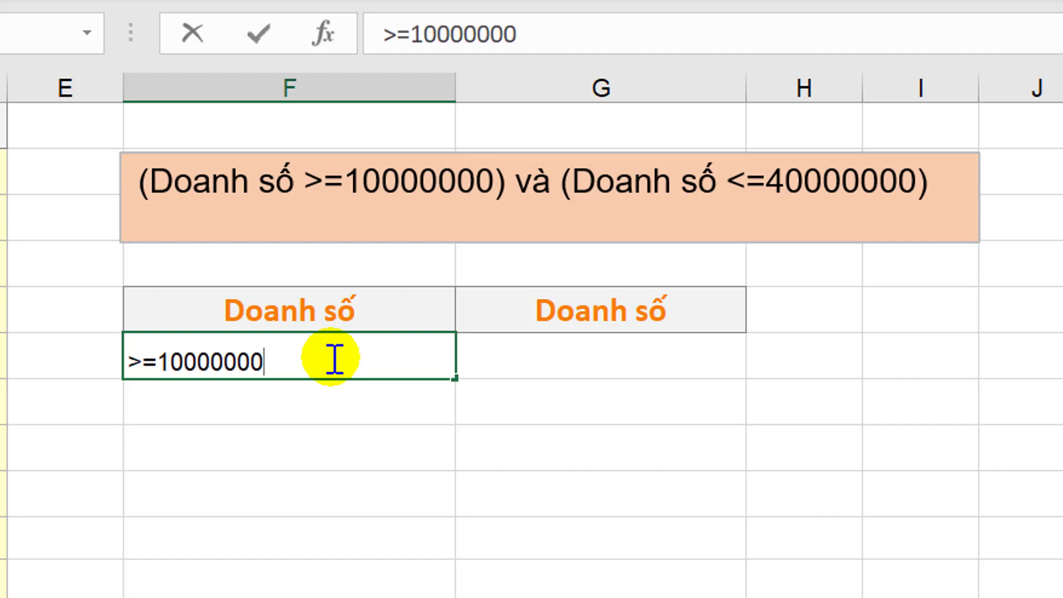
key("Return")
key("Up")
key("Right")
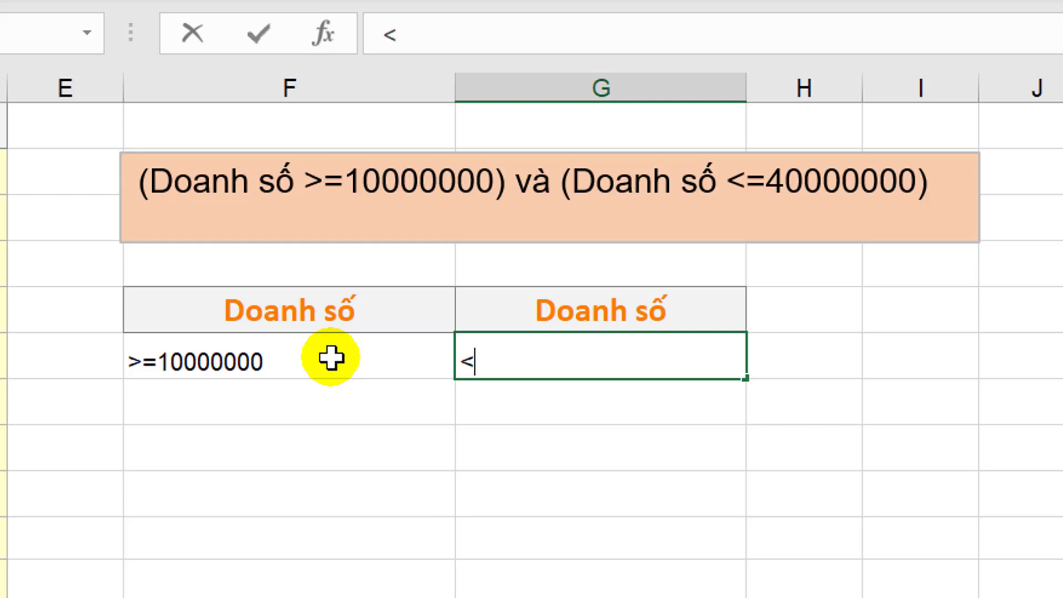
type("0000000")
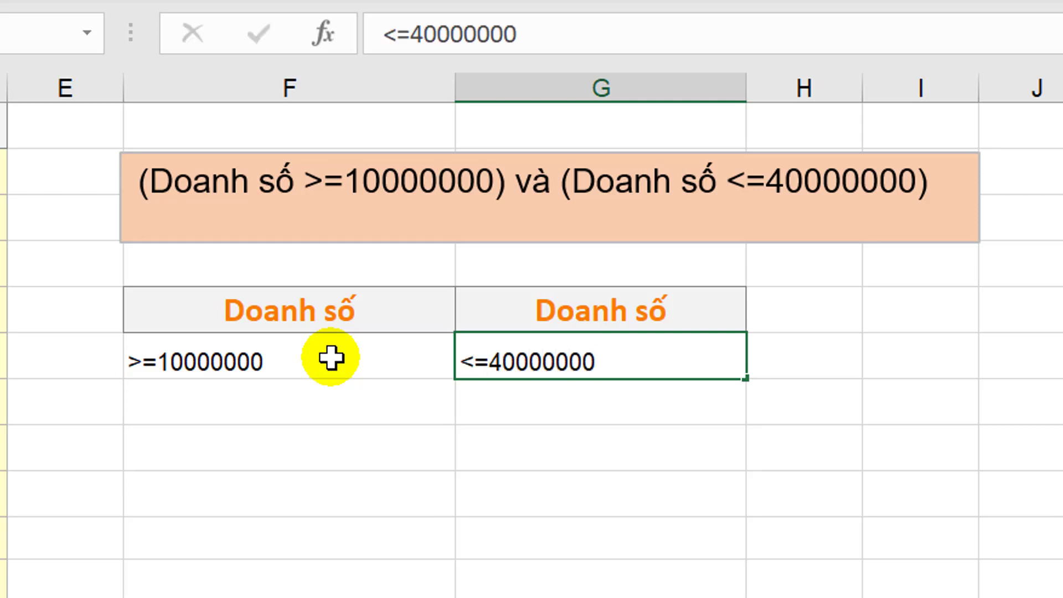
- Commit <=40000000 in G6 and open the Advanced Filter dialog
key("Return")
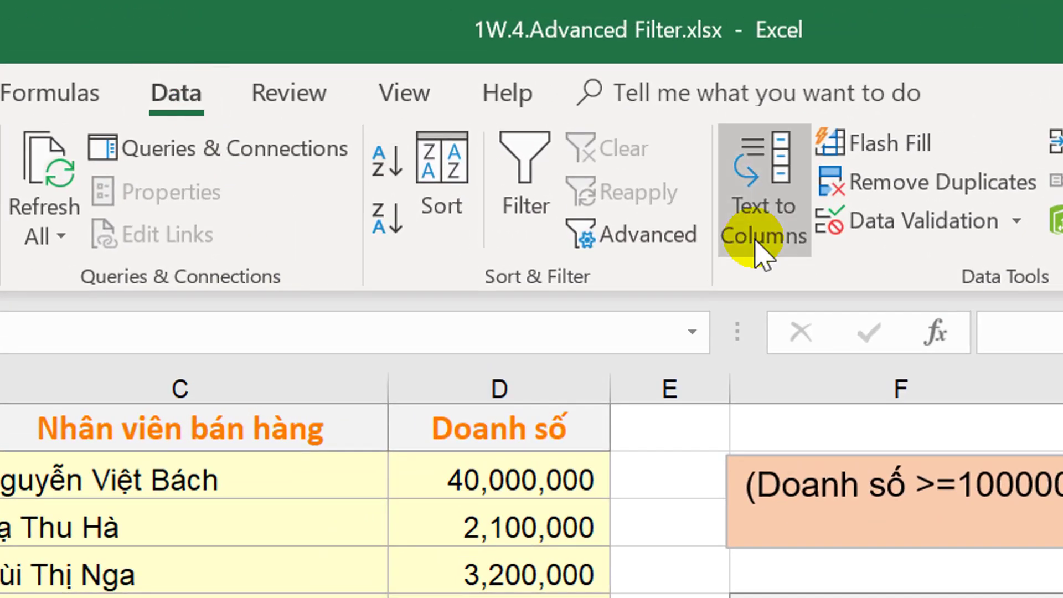
left_click(649, 250)
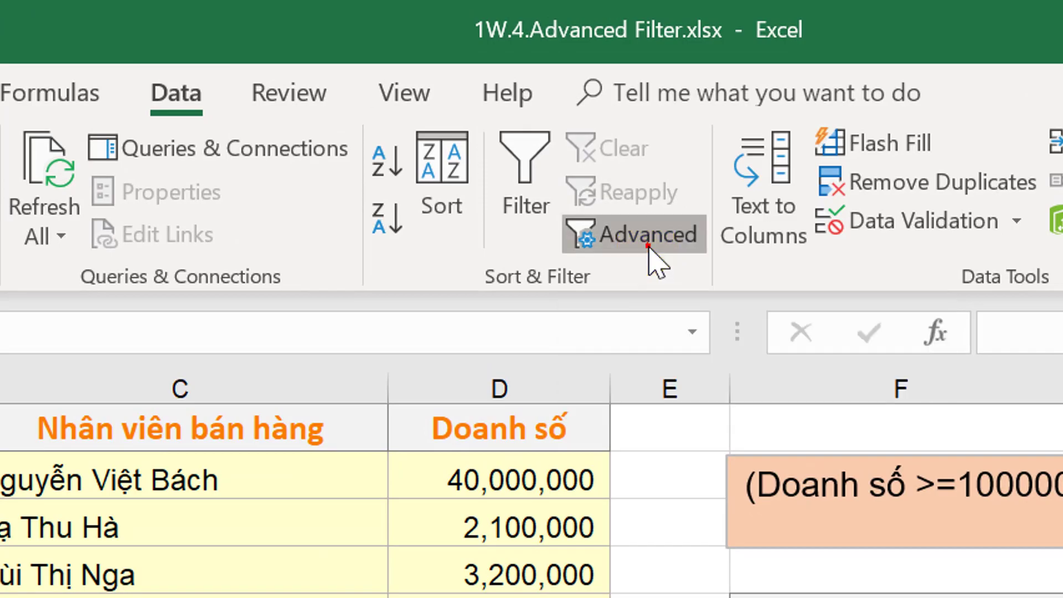
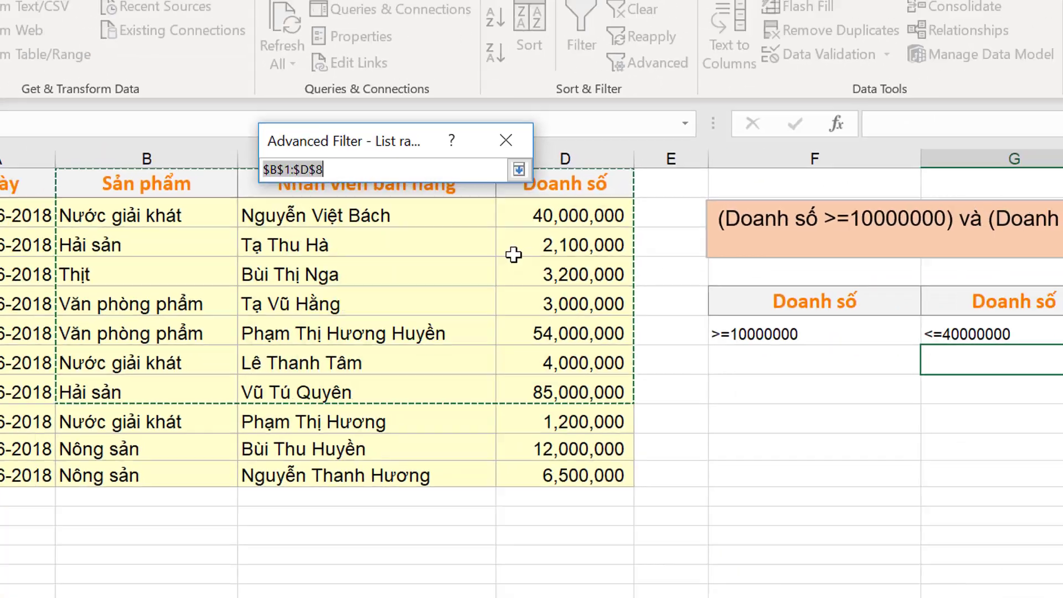
- Set the Advanced Filter list range to the sales table 'AF6'!$A$1:$D$11
mouse_move(64, 190)
left_mouse_down()
mouse_move(176, 216)
mouse_move(475, 399)
left_mouse_up()
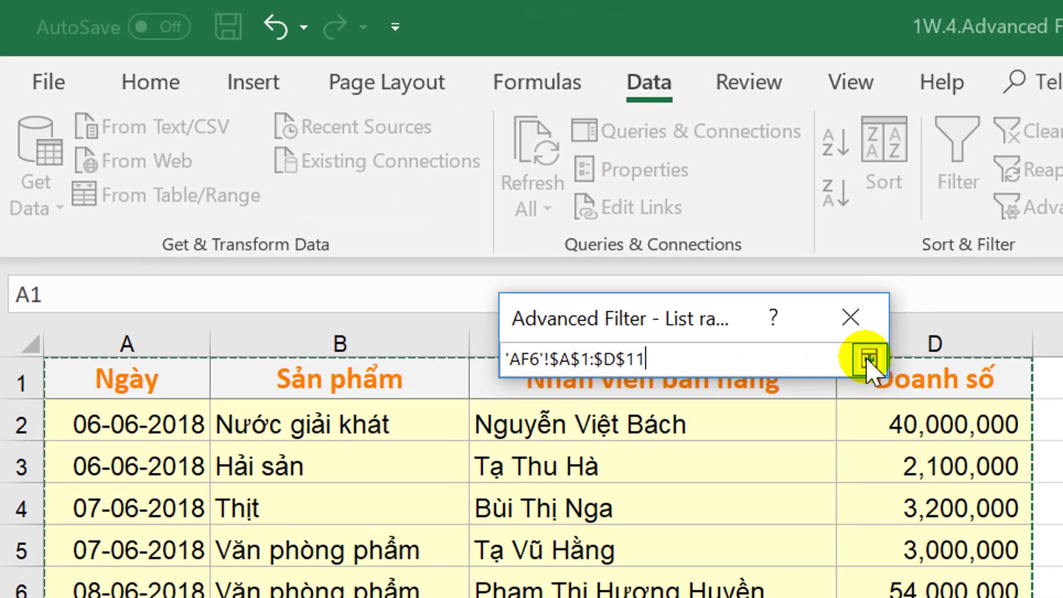
left_click(868, 360)
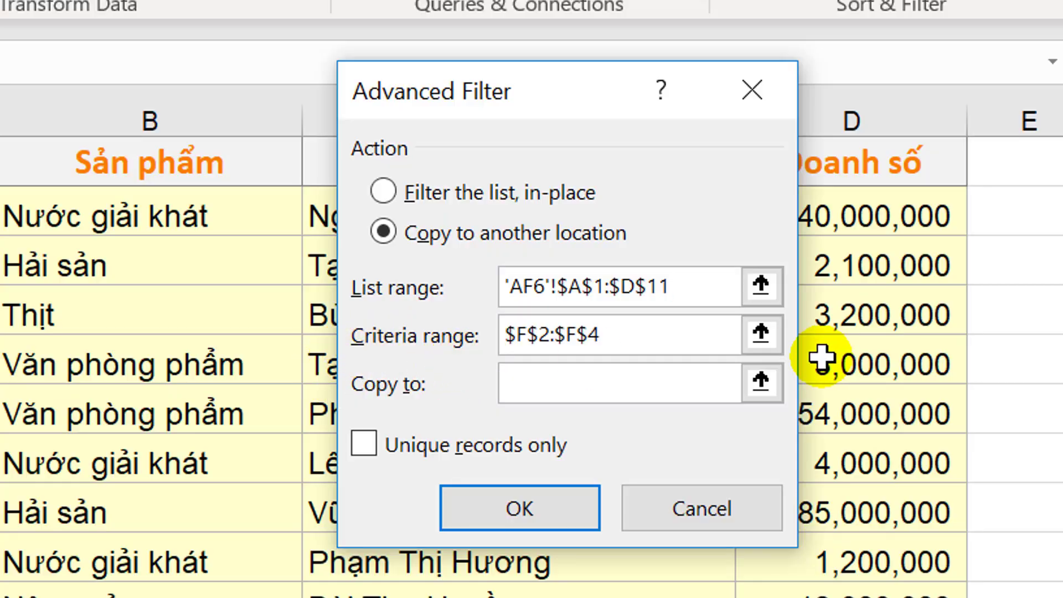
- Set the criteria range to the Doanh số conditions in F5:G6
left_click(763, 335)
left_click_drag(610, 274, 817, 299)
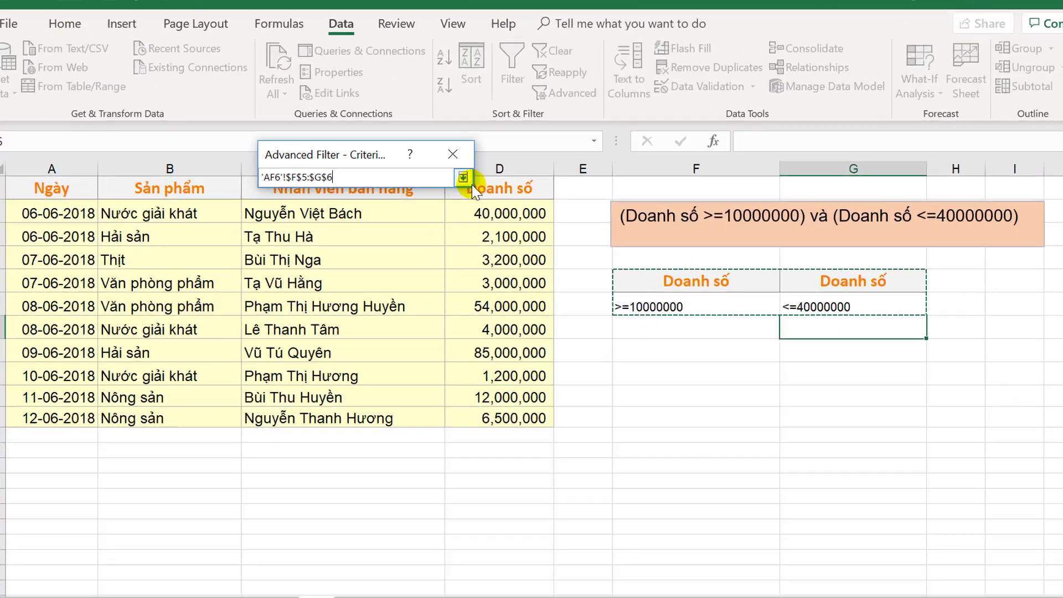
left_click(437, 180)
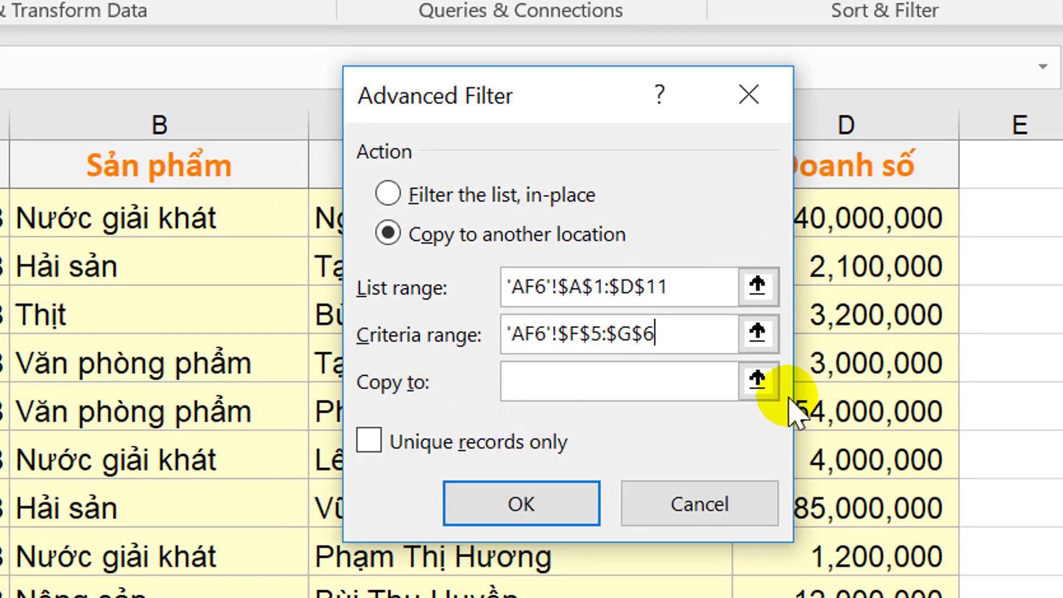
- Copy the filtered rows to A14 and run the Advanced Filter, giving two matching rows
left_click(757, 381)
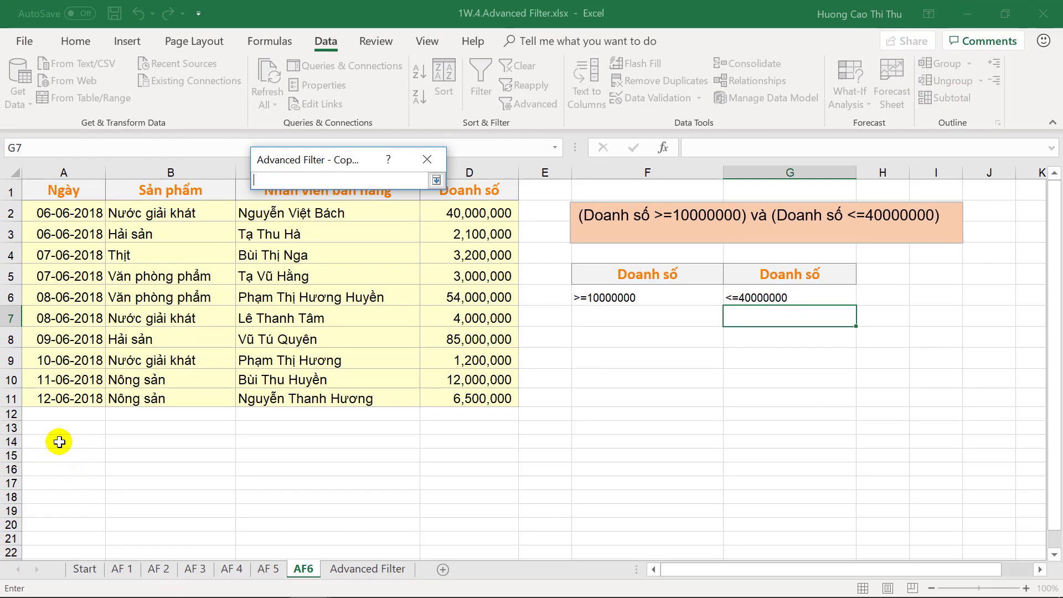
left_click(59, 442)
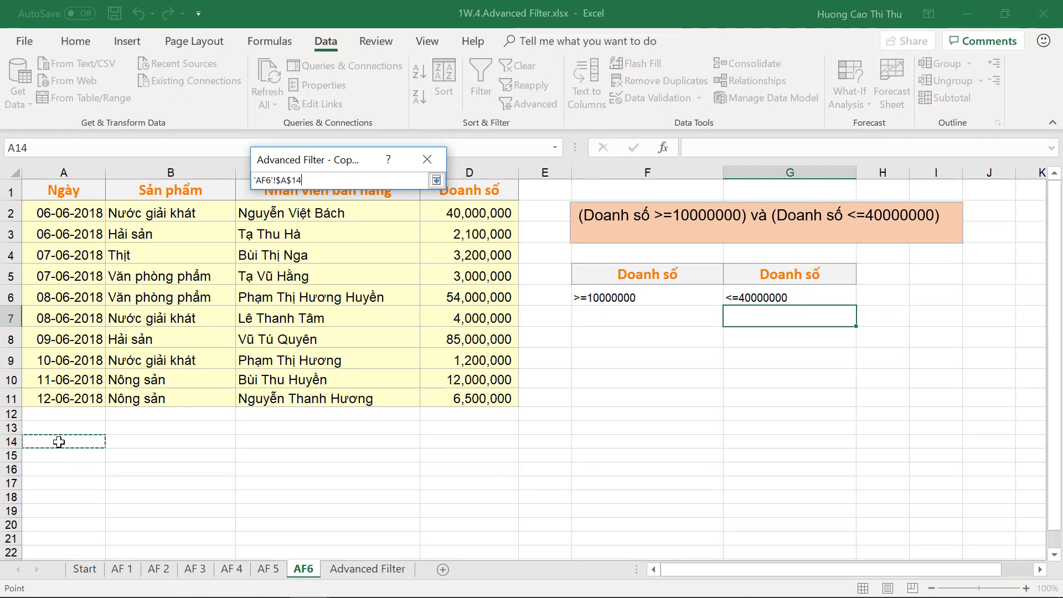
left_click(436, 180)
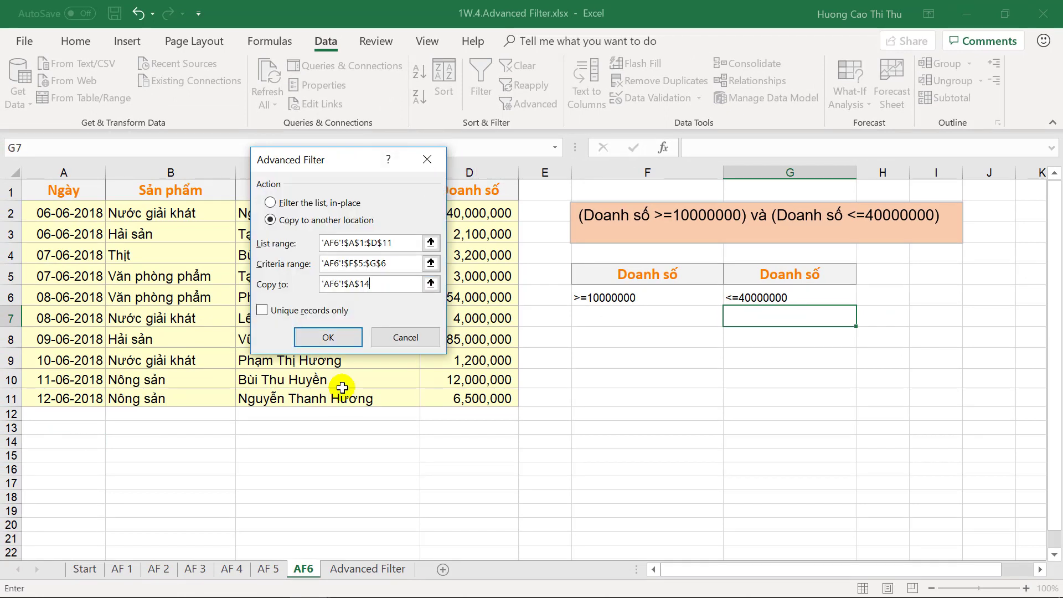
left_click(328, 338)
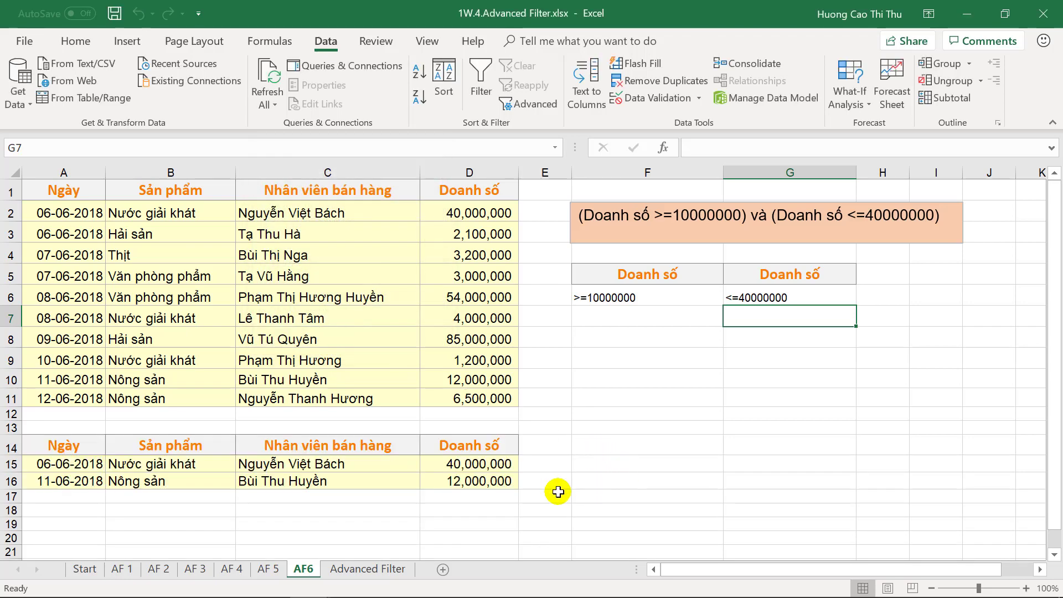